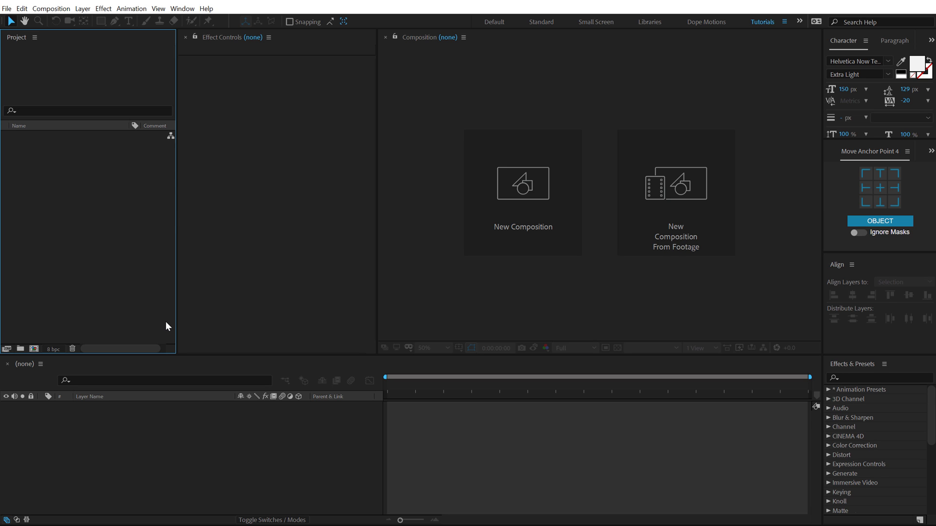
Set up a new composition named 'Text Here' with width 2800 px and height 210 px
click(551, 222)
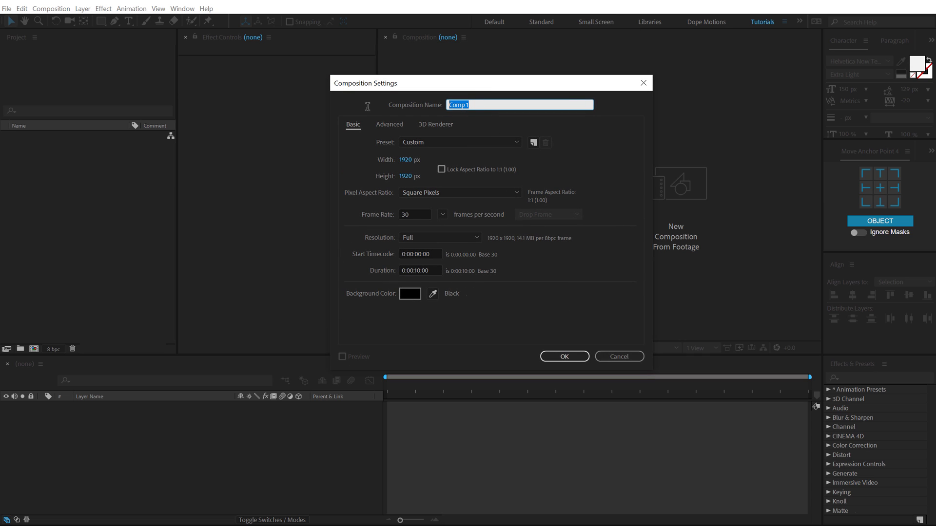
text(Text Here)
click(406, 162)
text(2800)
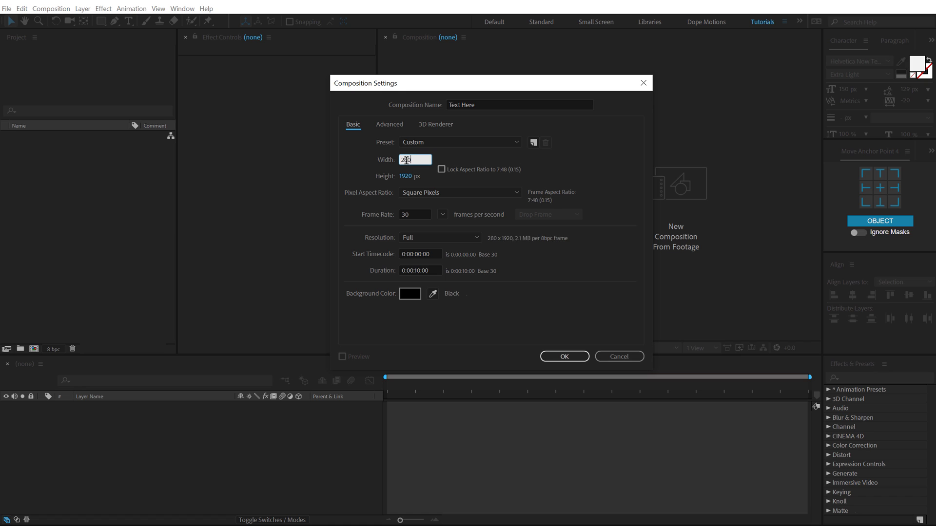
click(407, 176)
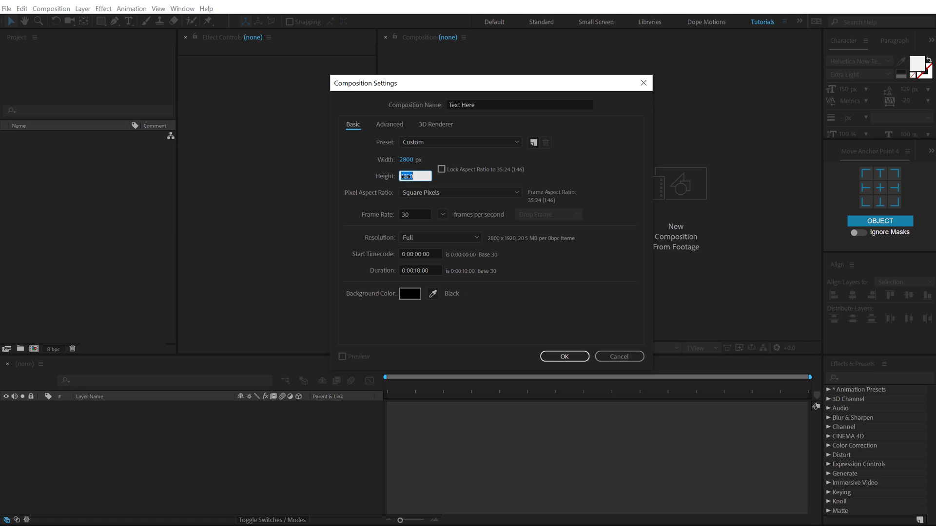
text(210)
Create the Text Here composition and type 'TWISTED TWISTER MOTION' as a new text layer
click(564, 357)
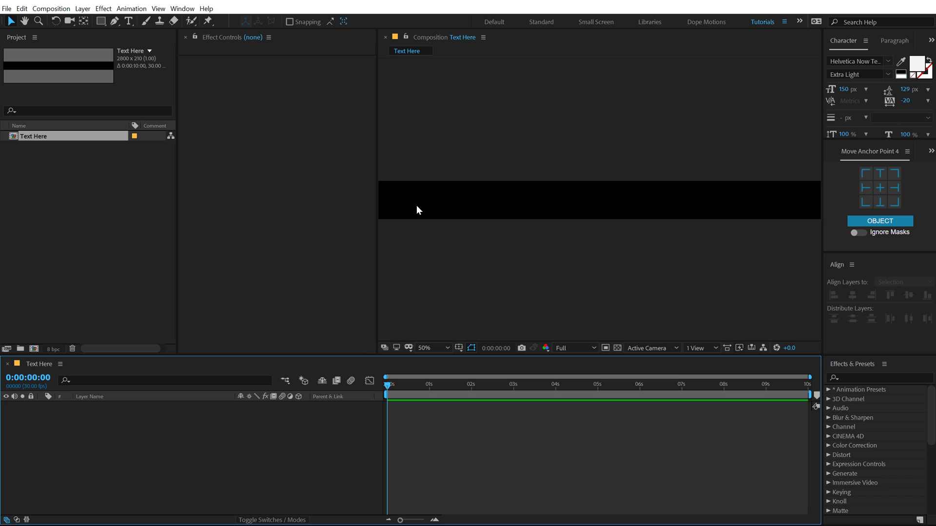
drag(377, 232, 324, 232)
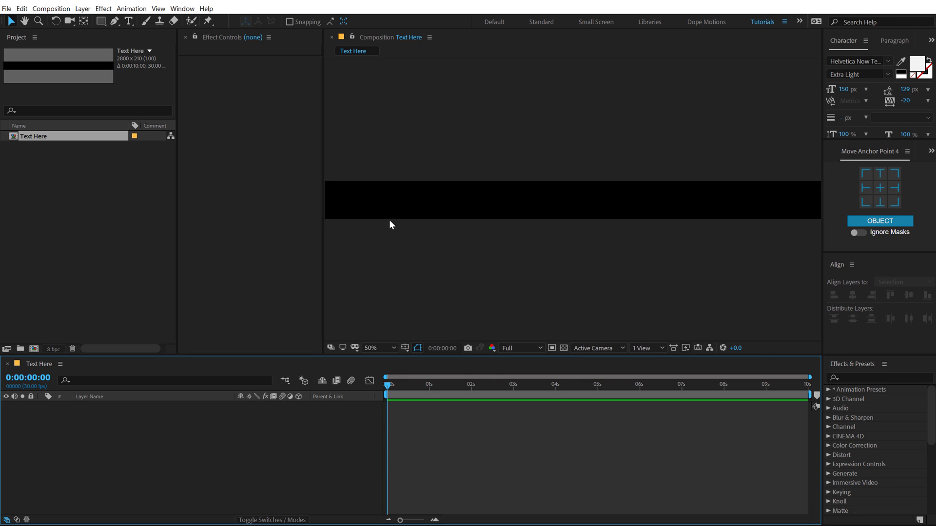
key(comma)
key(comma)
key(period)
key(period)
key(ctrl+t)
click(404, 203)
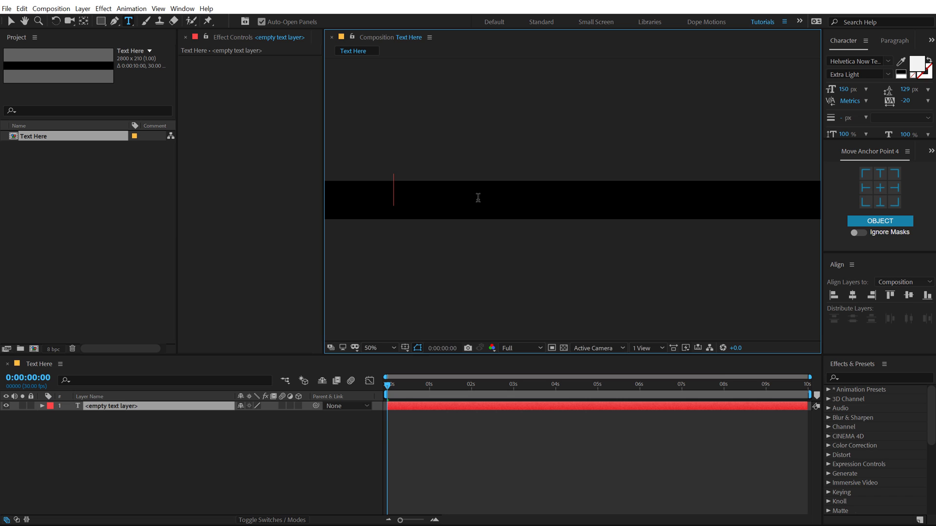
text(TWISTED TWISTER )
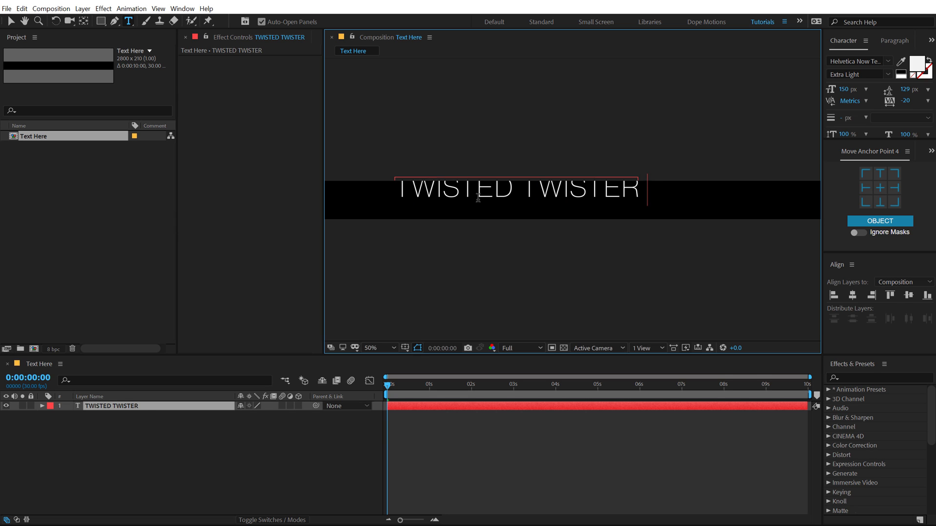
text(MOTION)
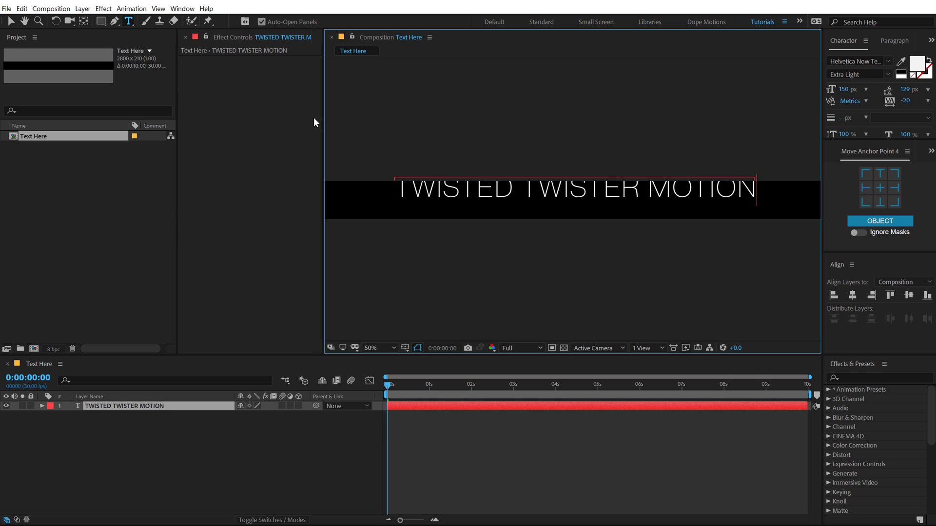
click(10, 23)
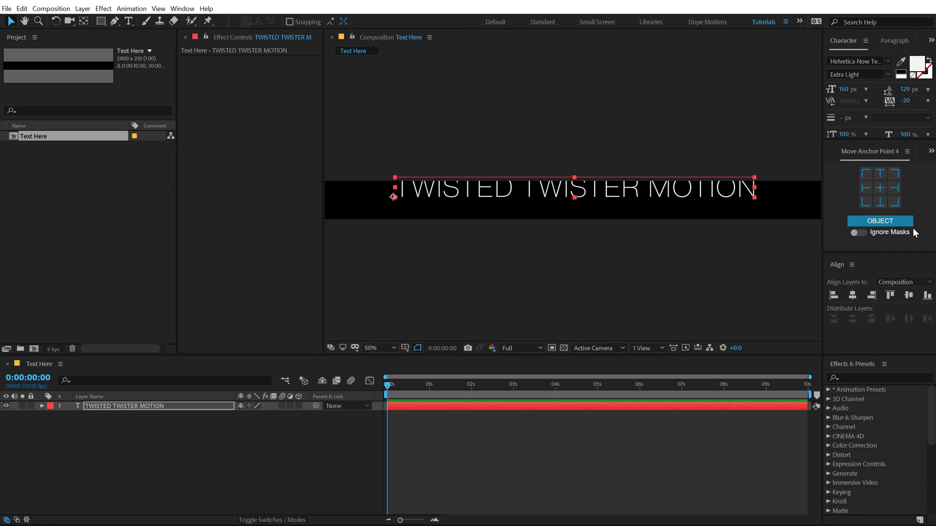
Set the title's font to Monument Extended Ultrabold and centre it in the composition
click(908, 297)
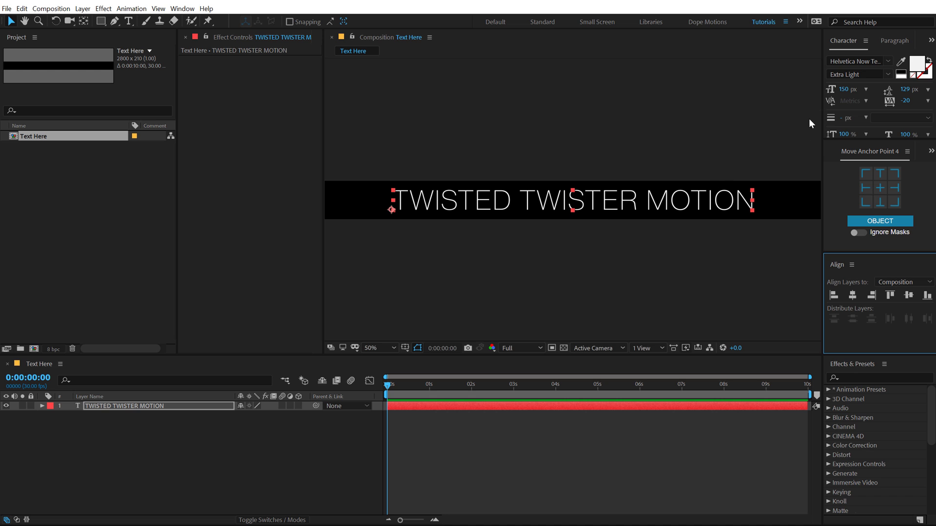
click(859, 62)
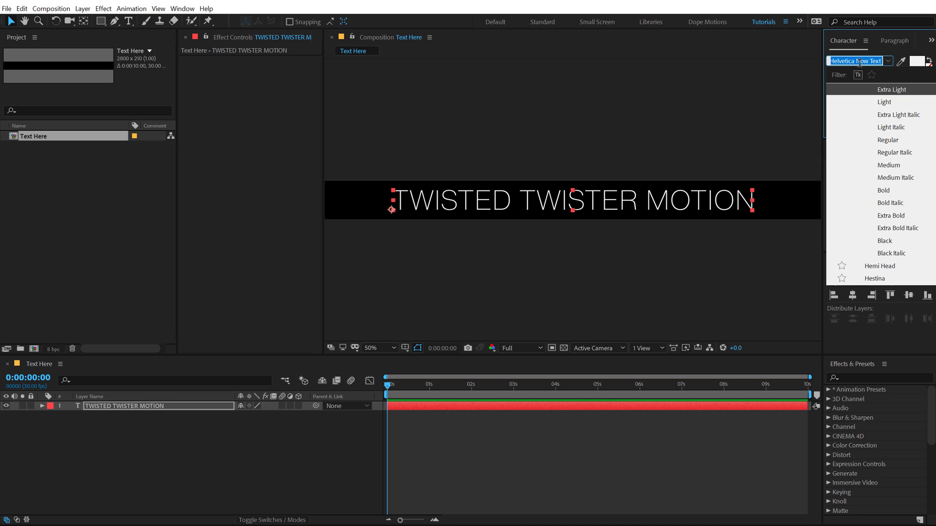
text(mopnum)
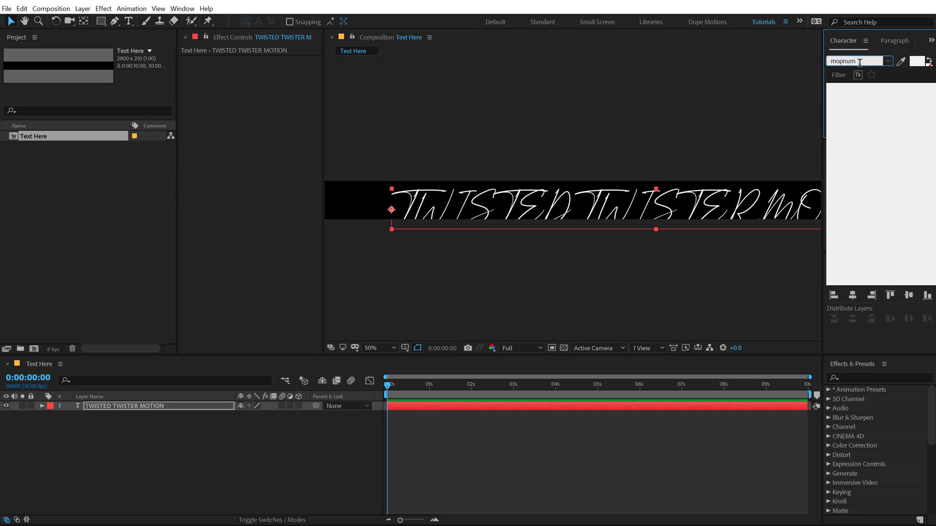
key(BackSpace)
key(BackSpace)
key(BackSpace)
key(BackSpace)
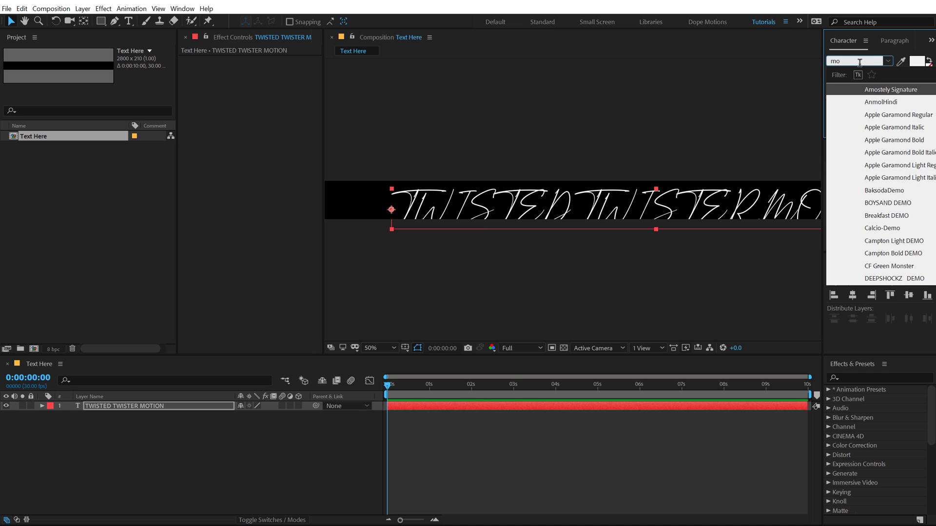
text(n)
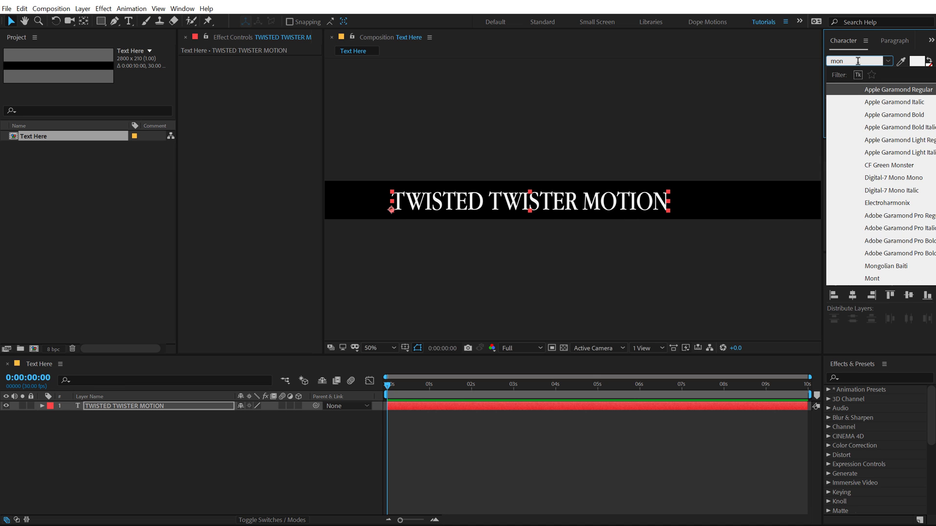
text(u)
click(893, 102)
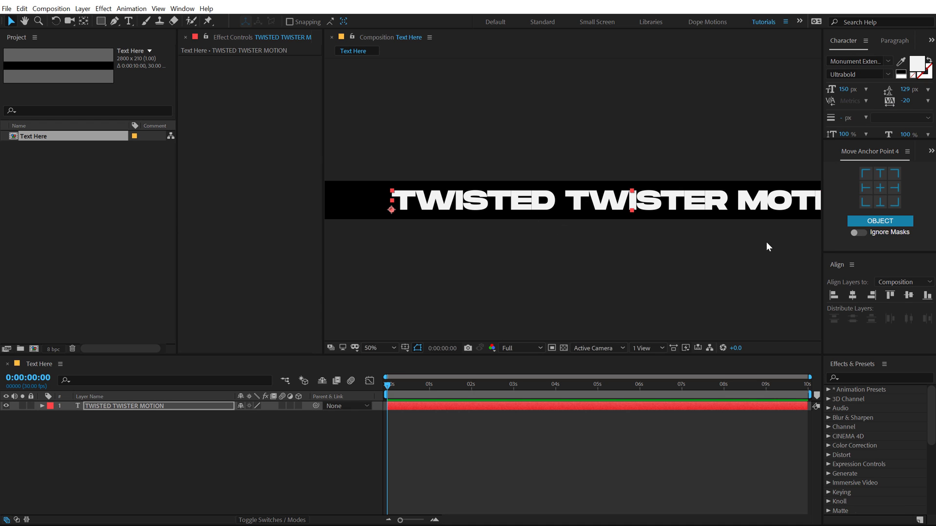
click(851, 296)
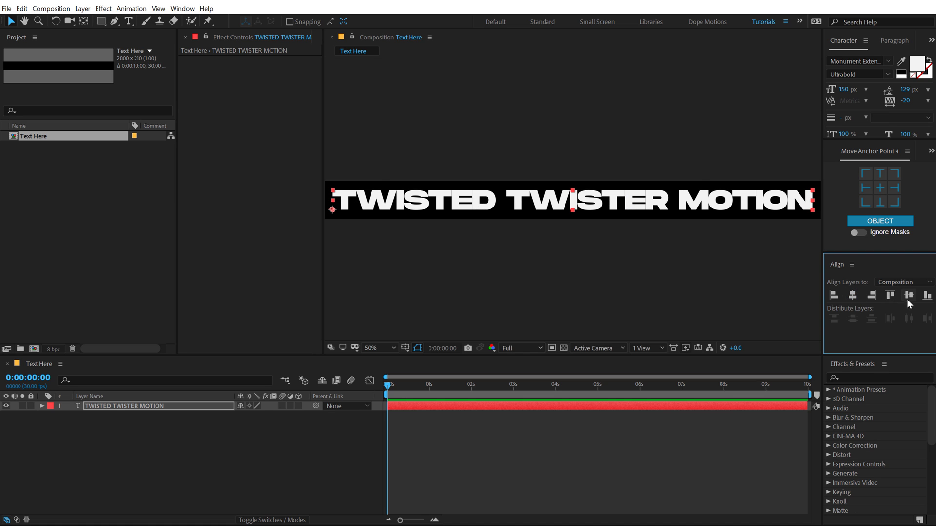
Reset the title's tracking to 0, then increase it to 24
click(182, 8)
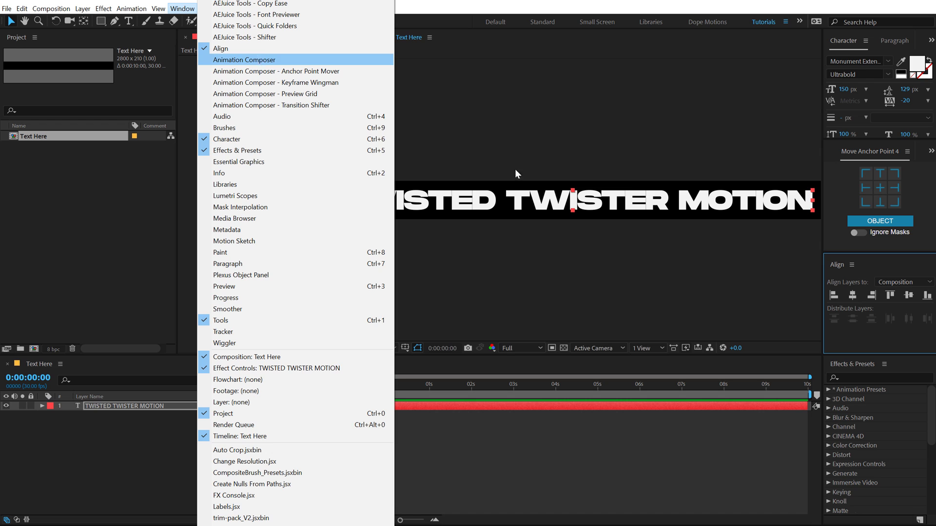
click(671, 299)
click(683, 215)
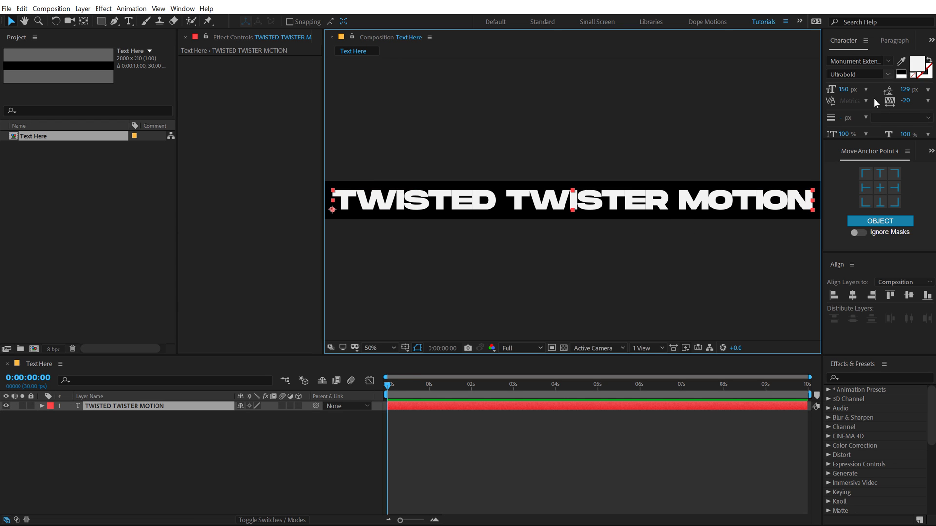
click(907, 101)
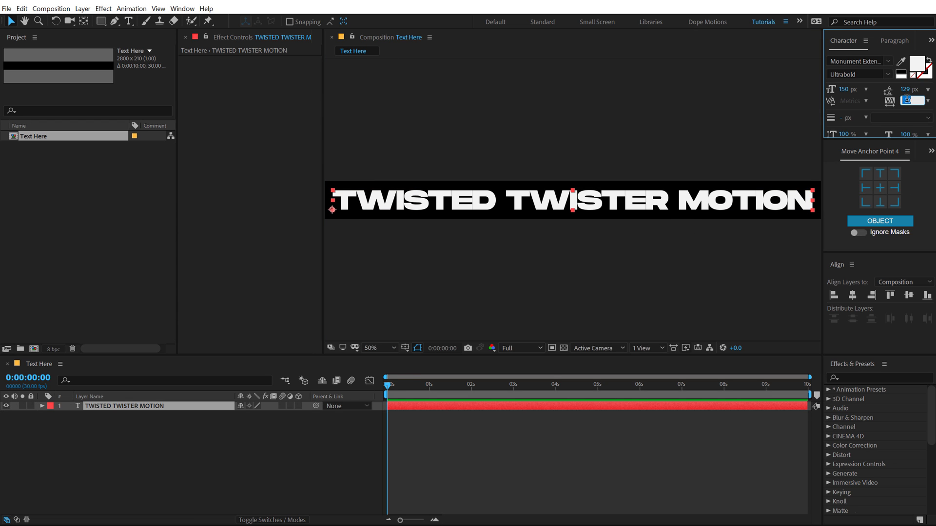
text(0)
key(Return)
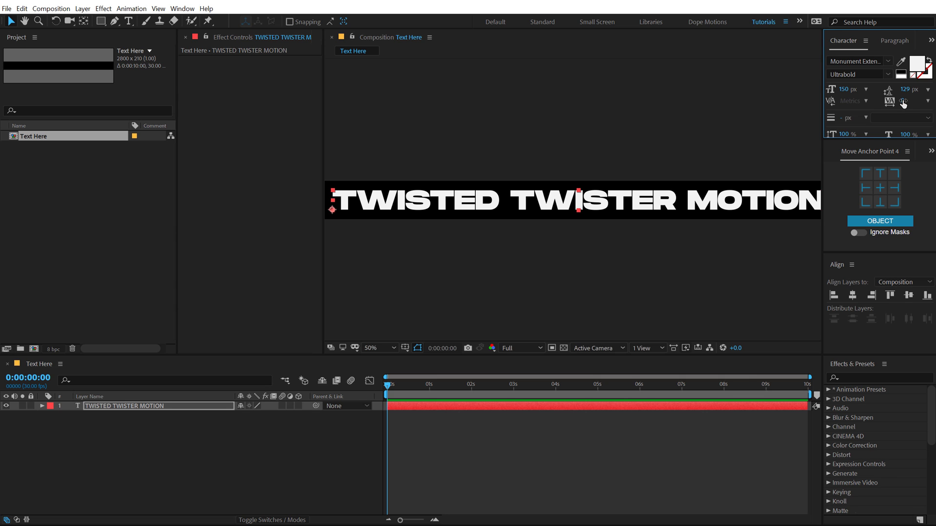
drag(906, 99, 914, 98)
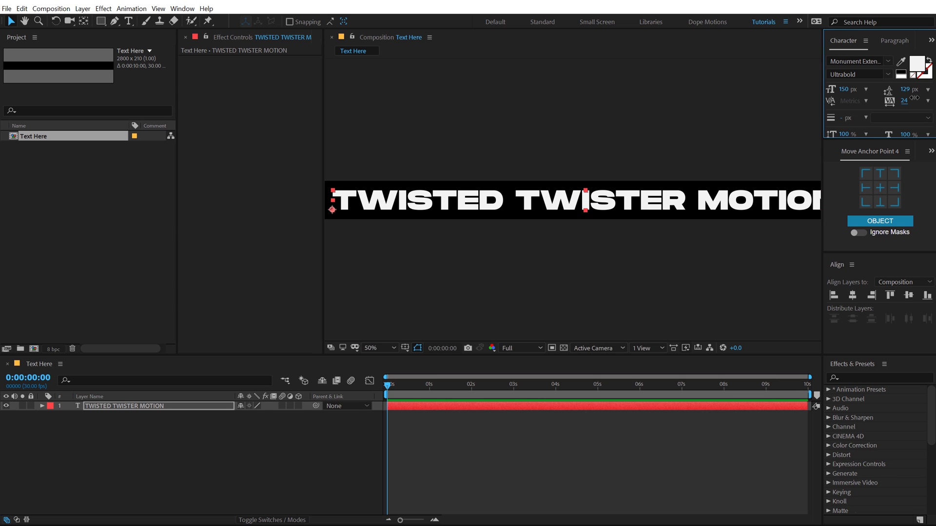
Re-centre the title horizontally and zoom to check the whole line fits
key(comma)
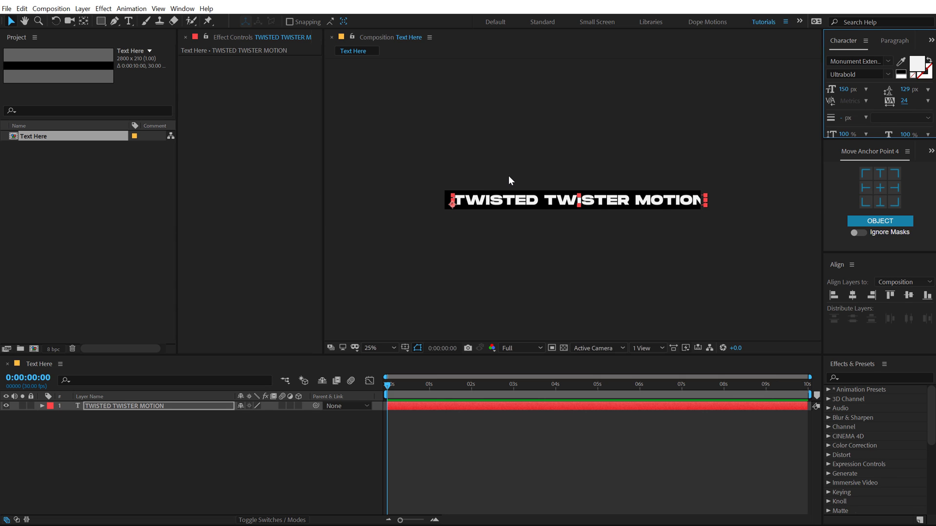
click(852, 295)
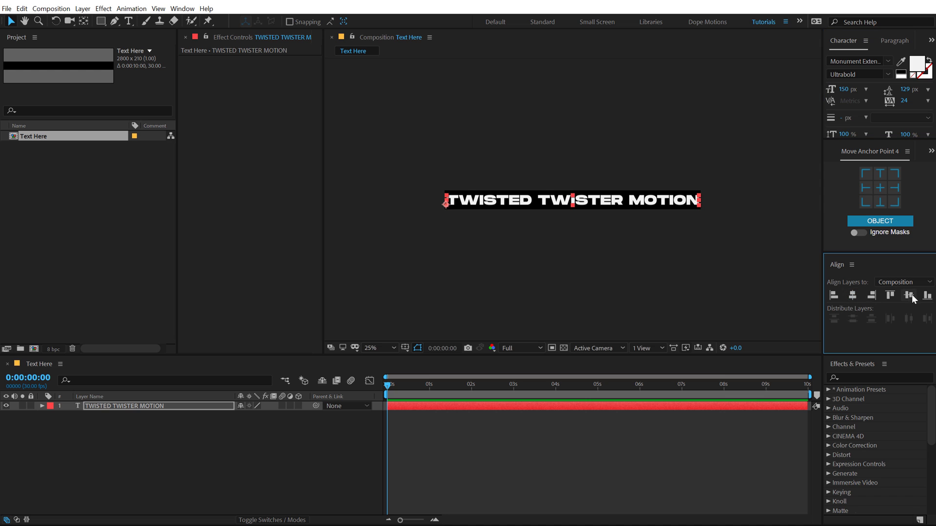
click(618, 270)
key(period)
drag(614, 211, 546, 199)
key(comma)
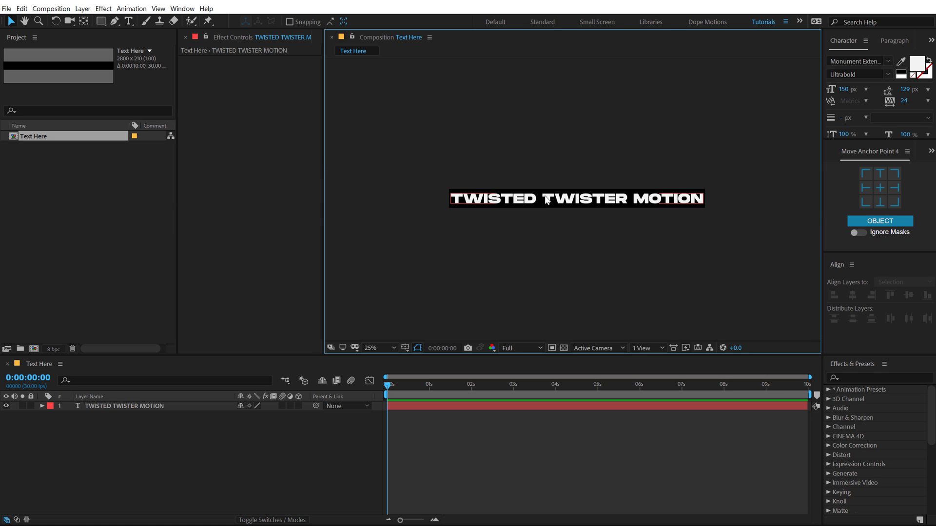
Create a black solid named 'BG' and move it below the text layer
click(135, 449)
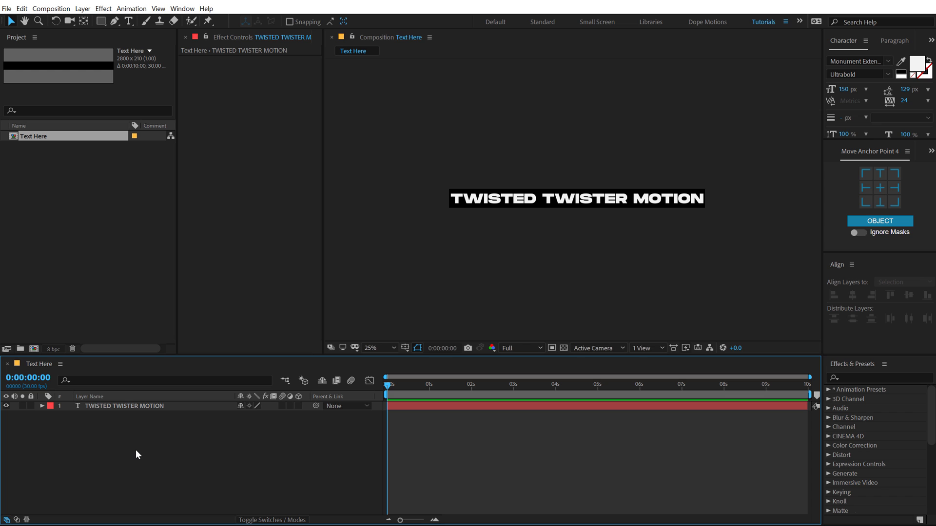
key(ctrl+y)
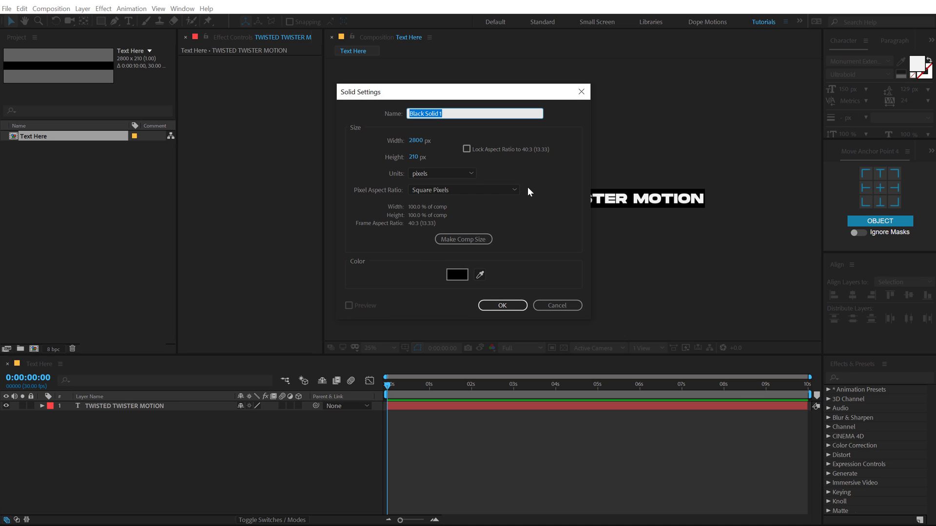
text(BG)
click(458, 275)
click(303, 136)
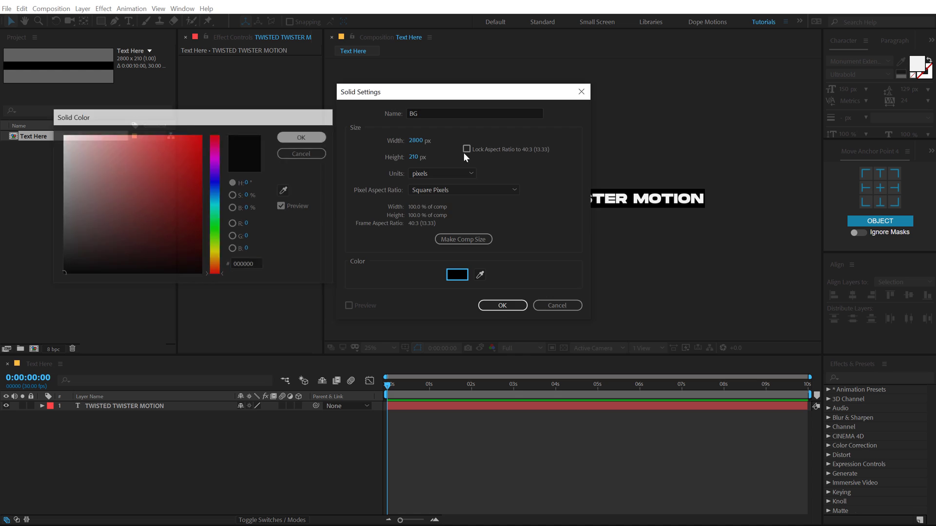
click(498, 306)
drag(89, 411, 97, 435)
click(100, 442)
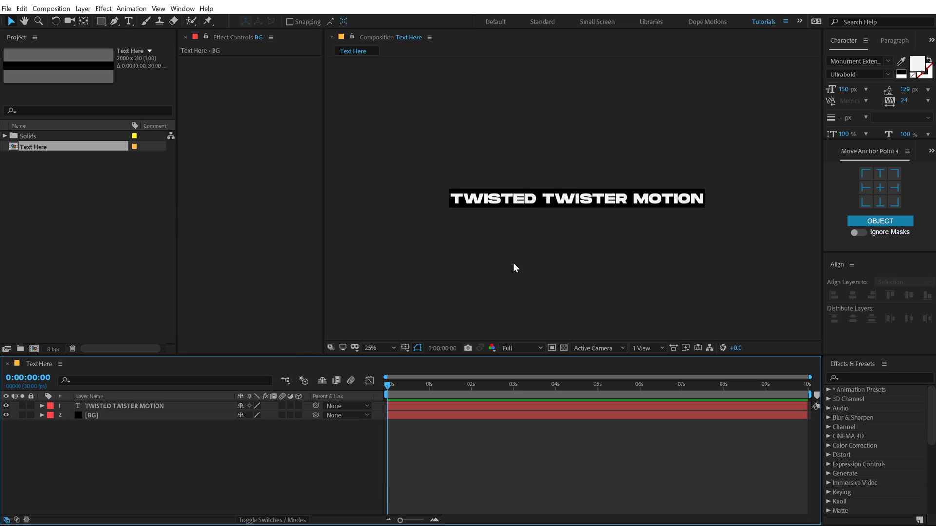
click(94, 285)
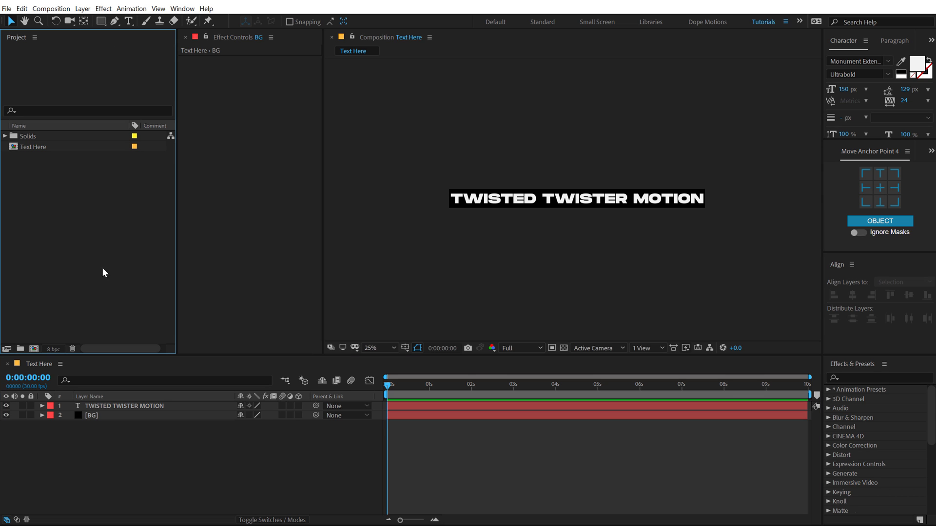
Make a 210 × 2800 px composition called 'Black Strip'
click(34, 349)
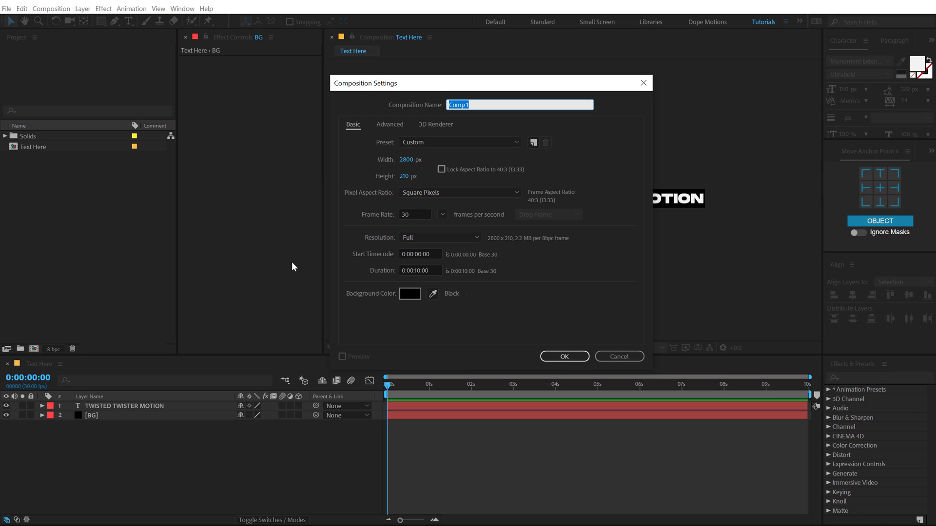
click(406, 160)
text(210)
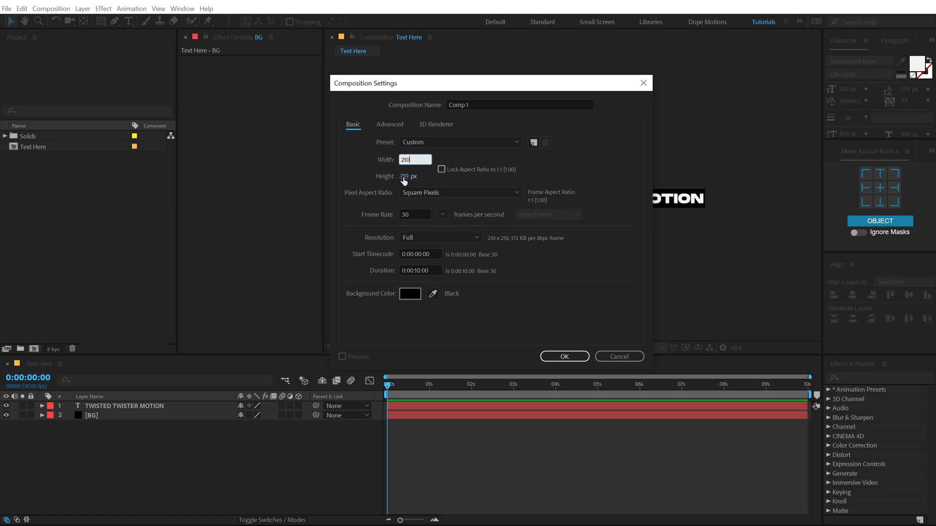
click(407, 177)
text(2800)
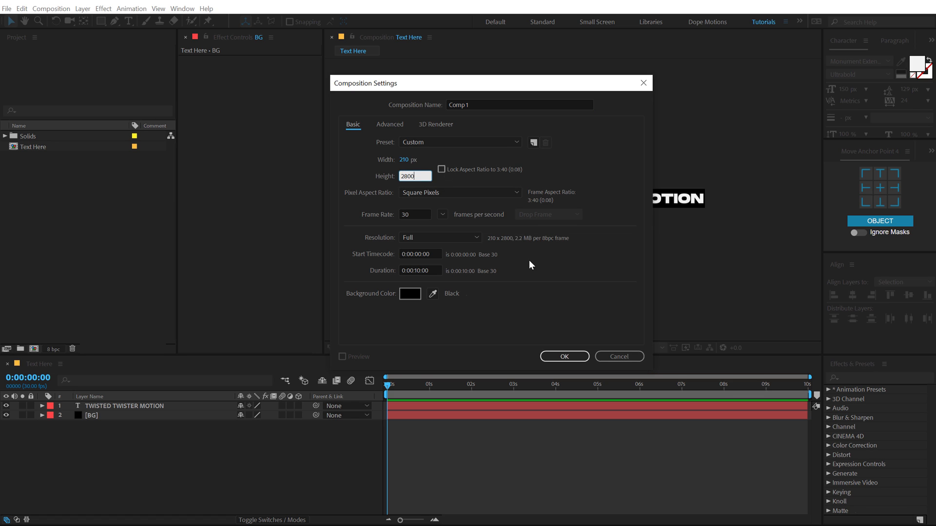
click(475, 105)
drag(475, 105, 397, 107)
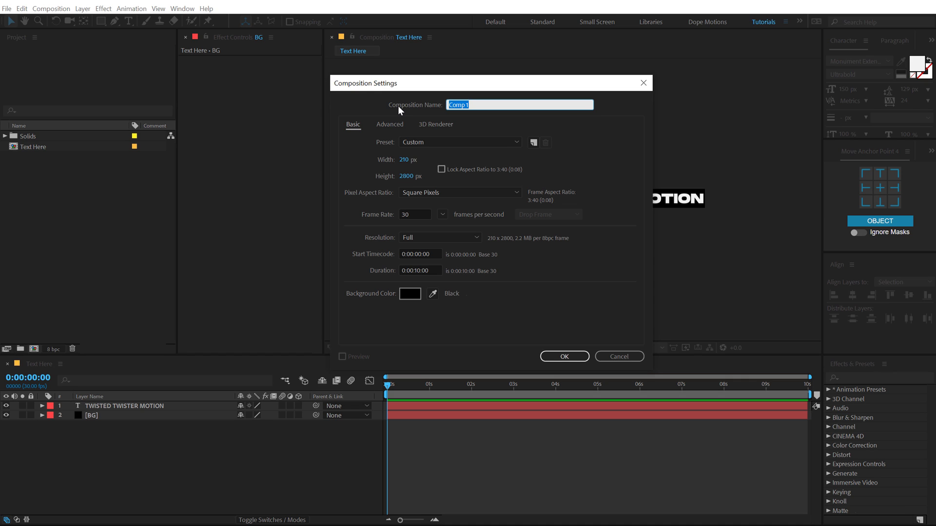
text(Black Strip)
key(Return)
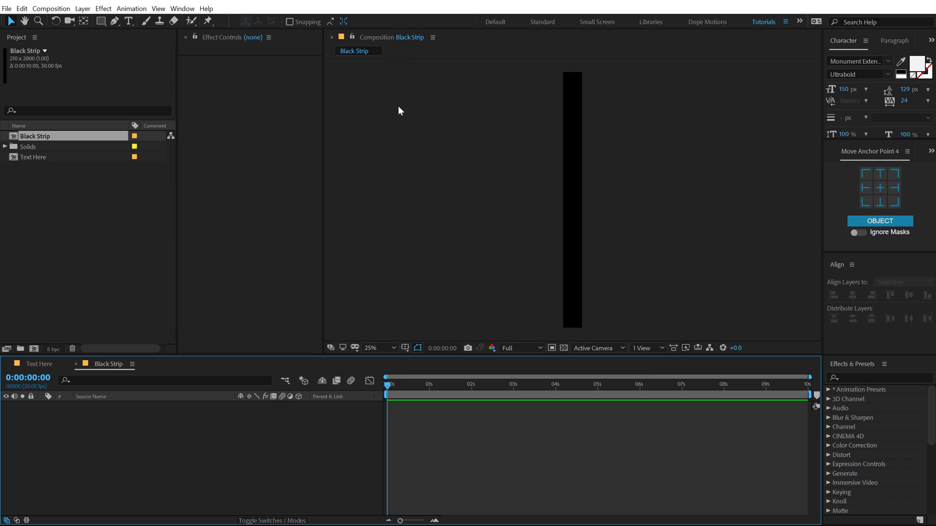
Drop Text Here into the Black Strip timeline and set its Rotation to 90°
drag(29, 158, 52, 325)
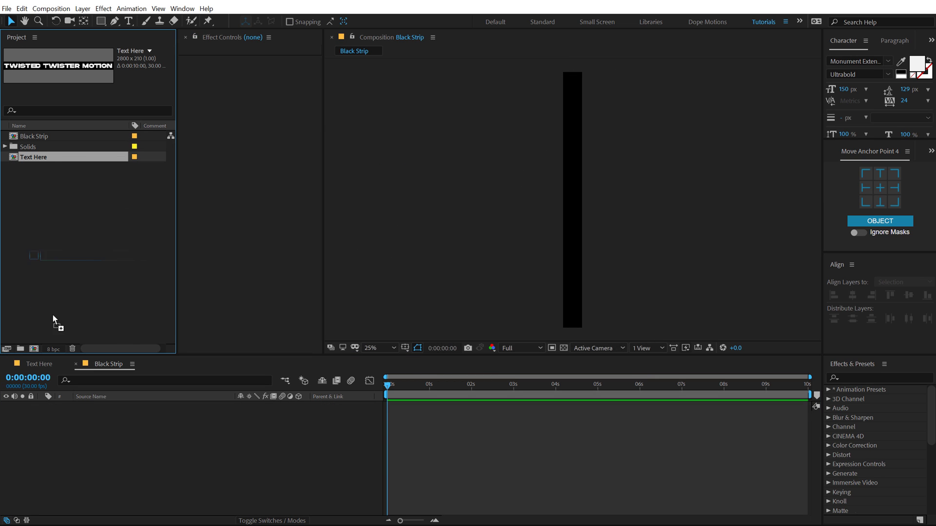
drag(62, 412, 63, 412)
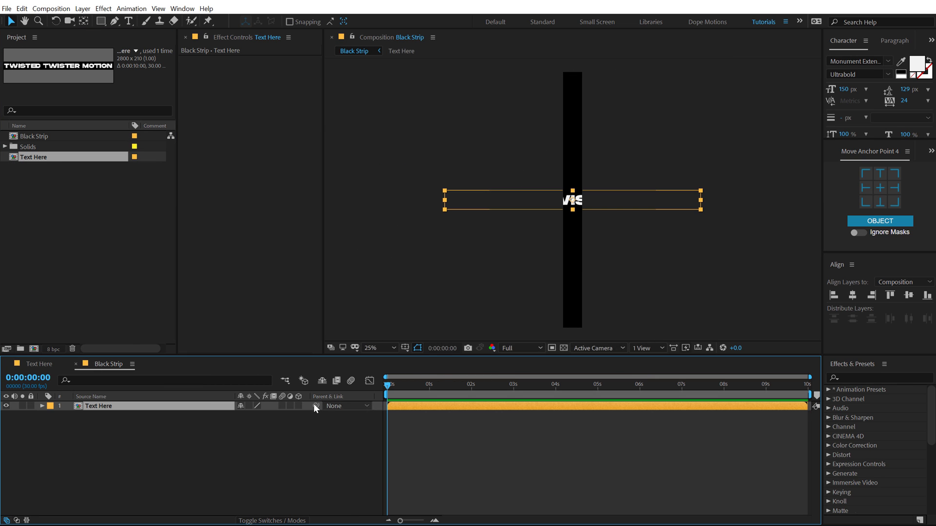
key(r)
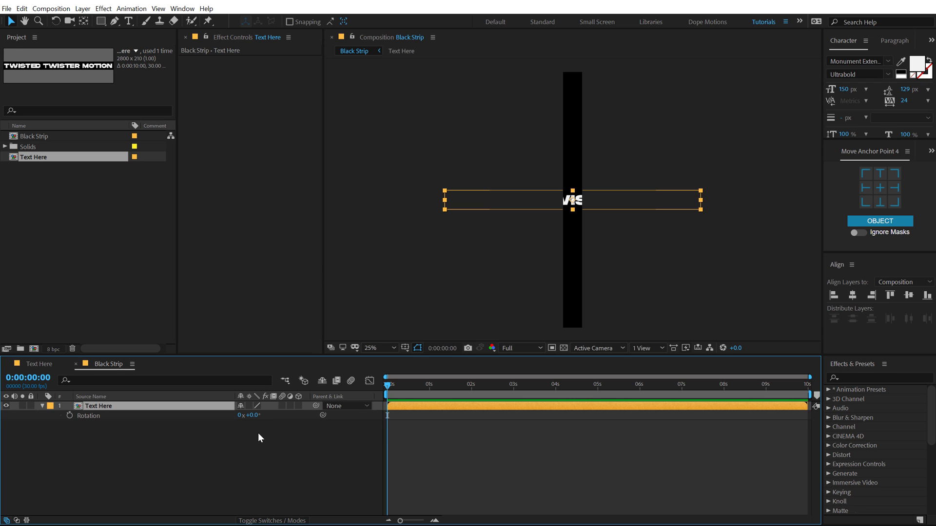
click(255, 415)
text(90)
key(Return)
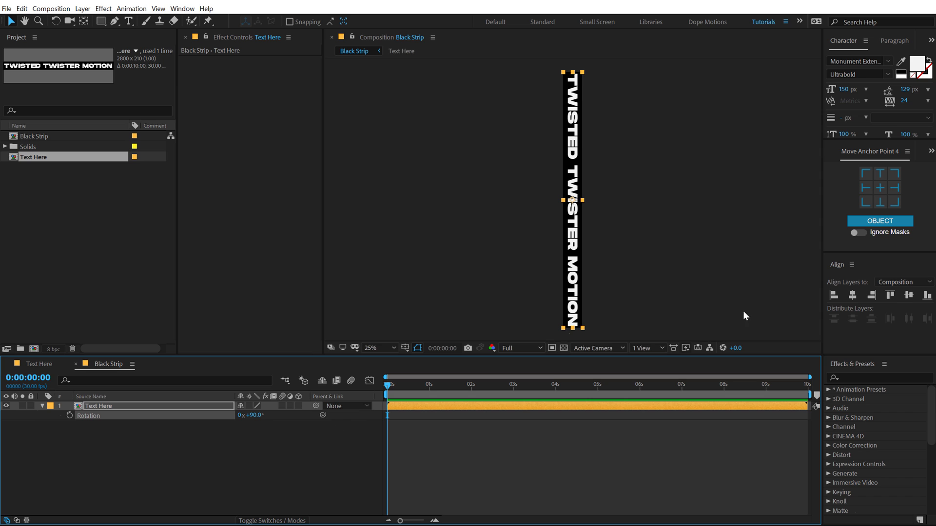
click(800, 417)
click(852, 378)
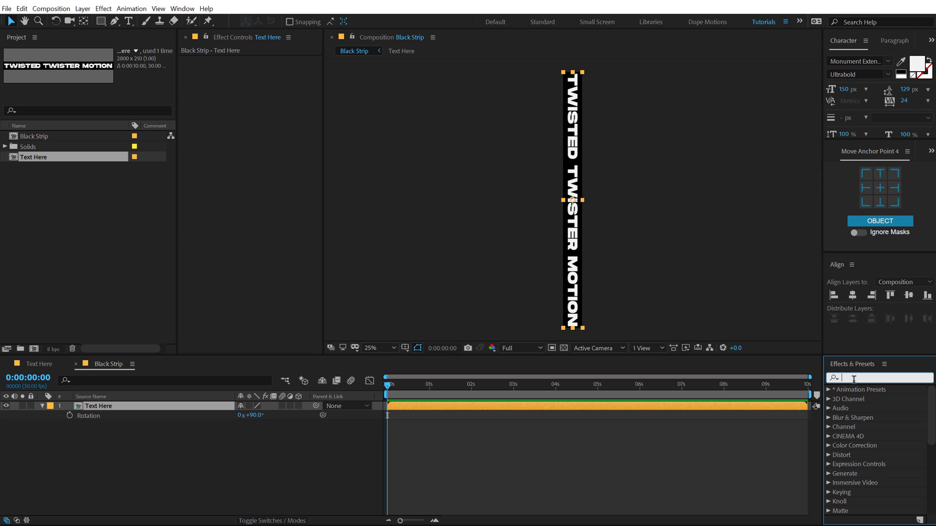
Apply Motion Tile and keyframe Tile Center from 1400 to 4197 over 10 seconds, then preview
text(motion)
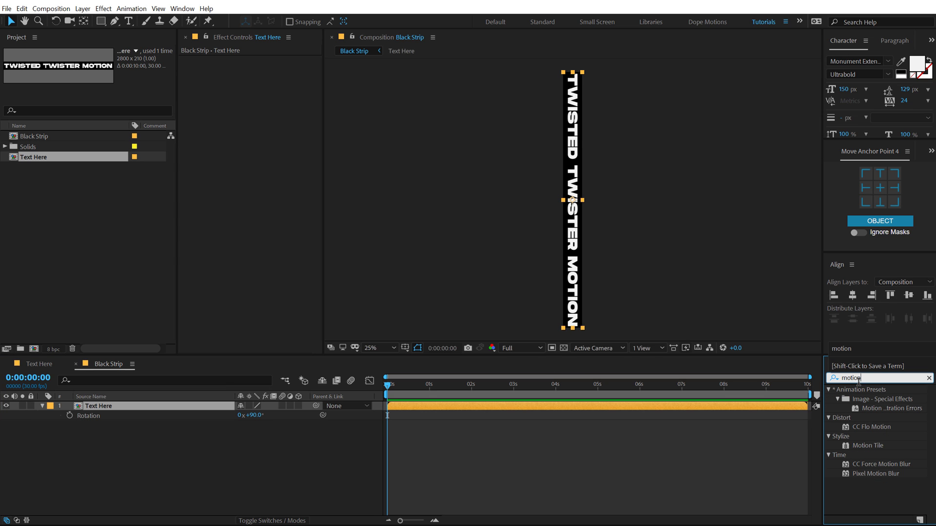
double_click(864, 447)
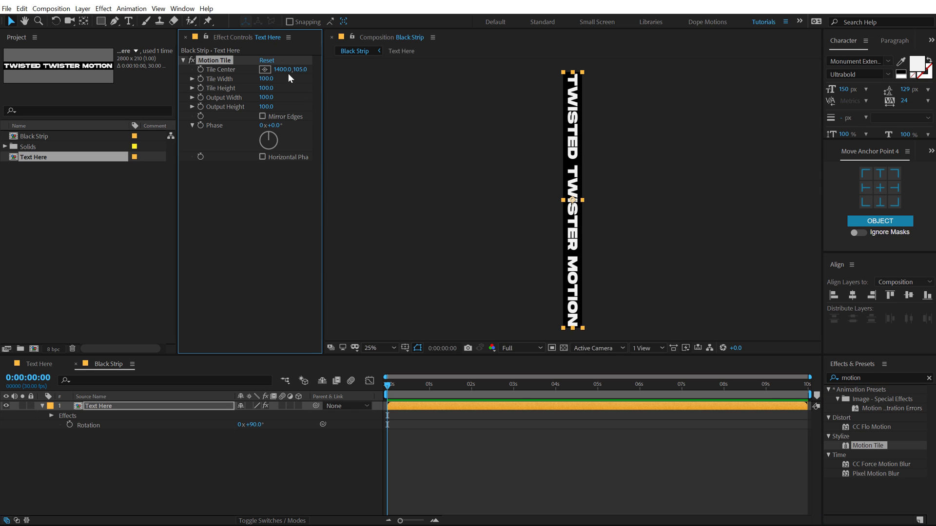
drag(281, 72, 664, 92)
drag(397, 385, 808, 393)
drag(279, 73, 731, 76)
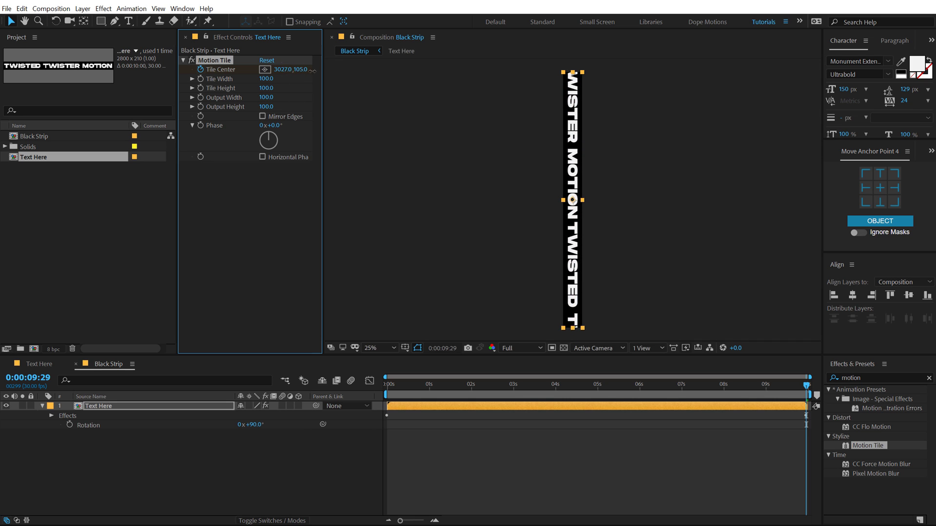
drag(319, 71, 418, 79)
click(468, 491)
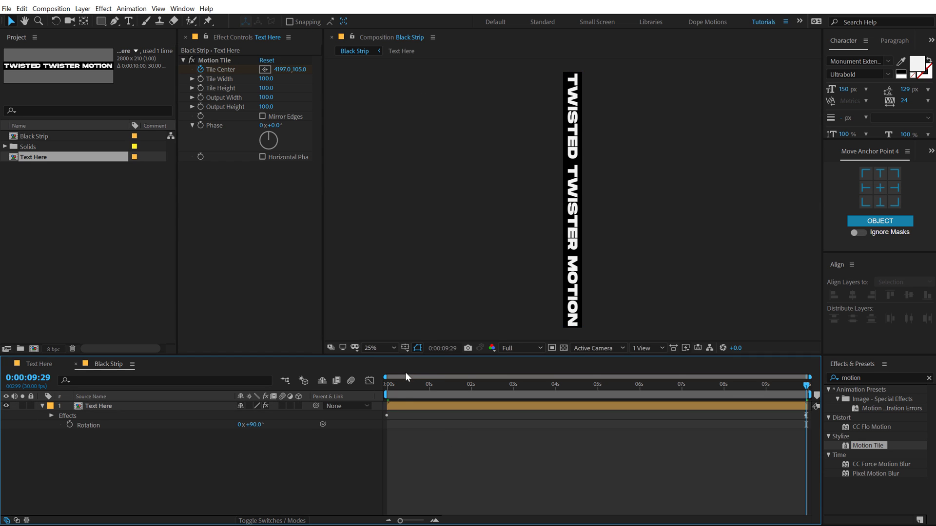
key(space)
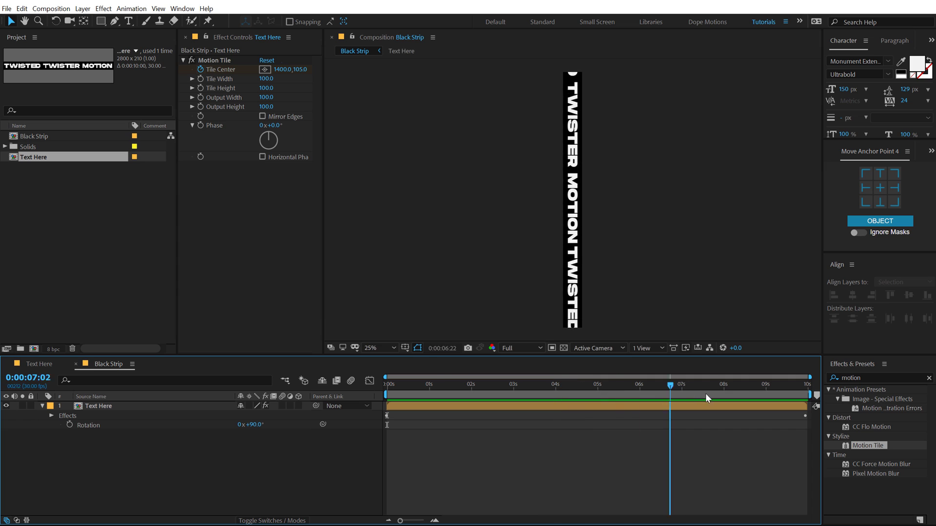
key(space)
Duplicate the Black Strip composition and rename the copy 'White Strip'
click(49, 252)
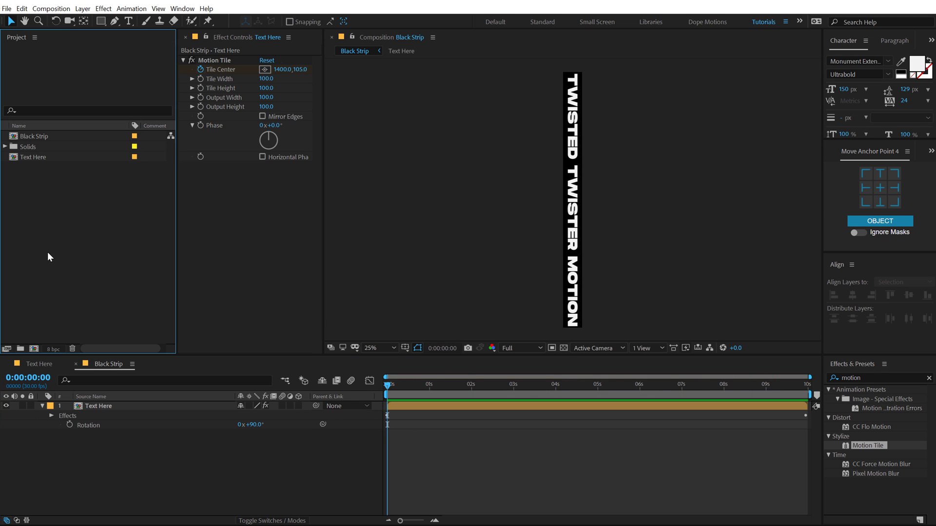
click(45, 135)
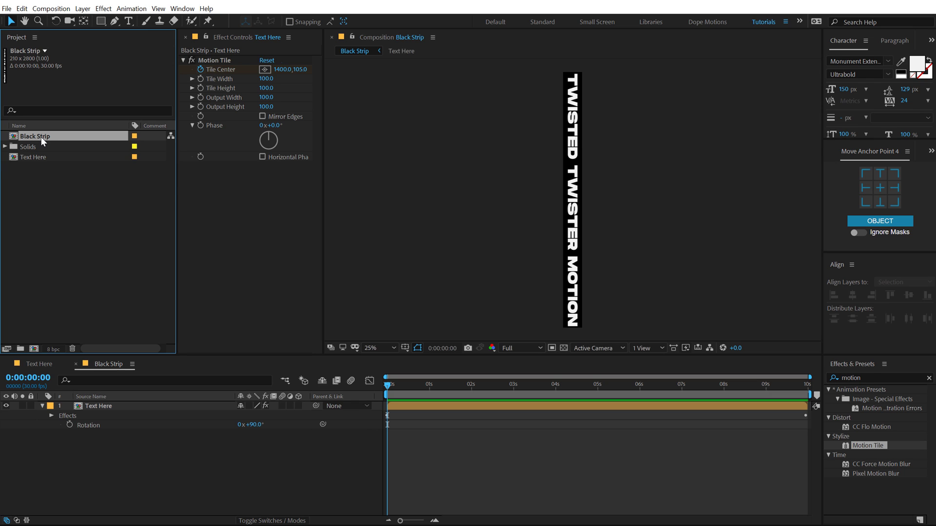
key(ctrl+d)
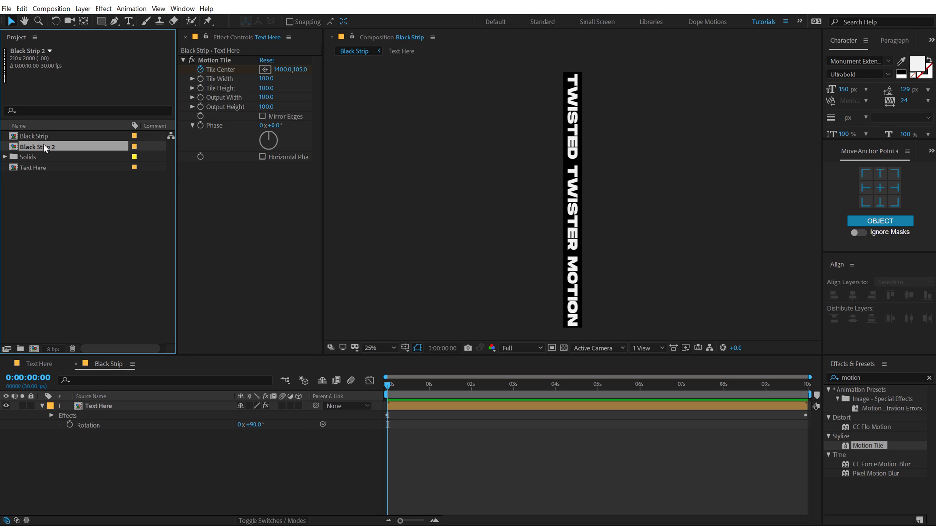
key(Return)
text(White Strip)
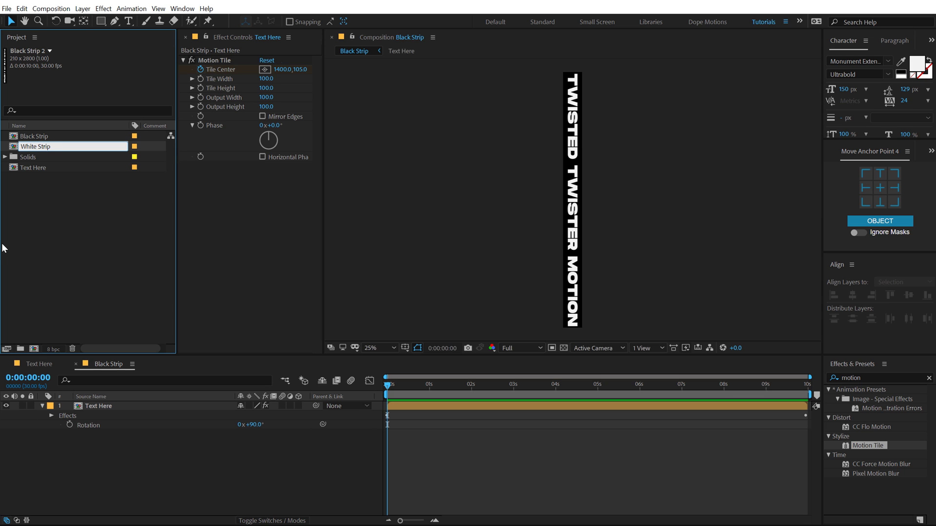
key(Return)
In White Strip, apply Tint to Text Here and swap its colours
double_click(51, 168)
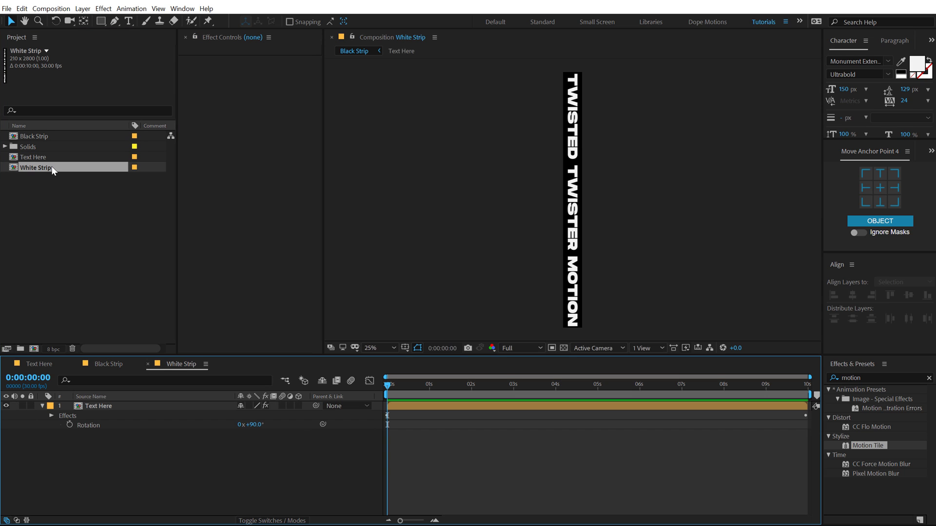
click(113, 410)
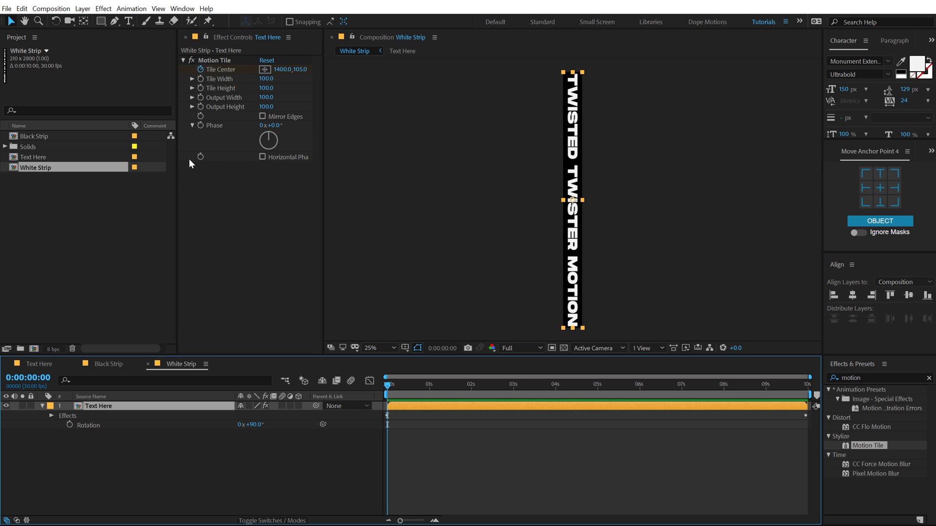
click(872, 378)
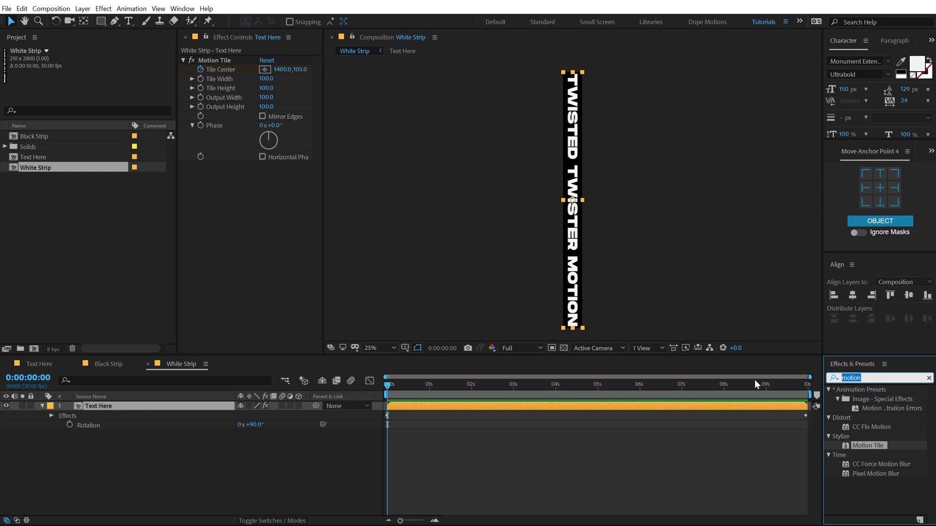
text(tint)
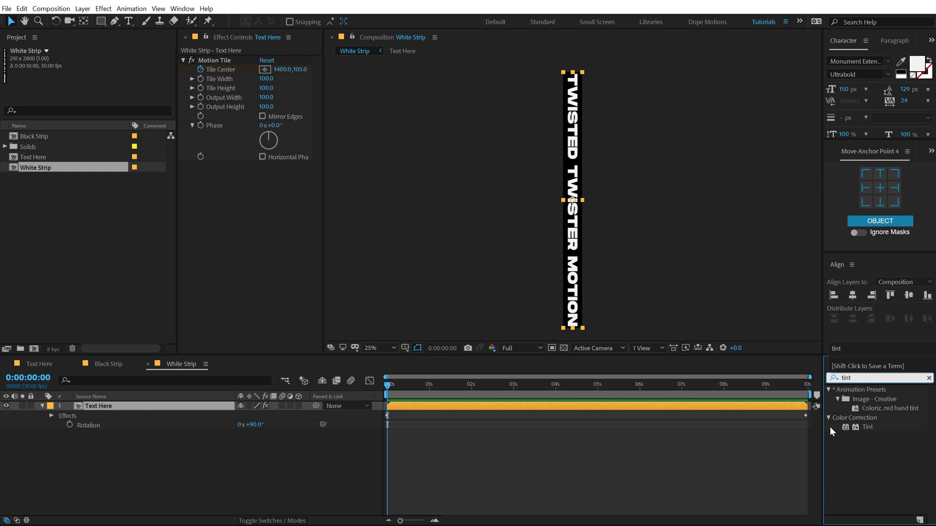
double_click(867, 425)
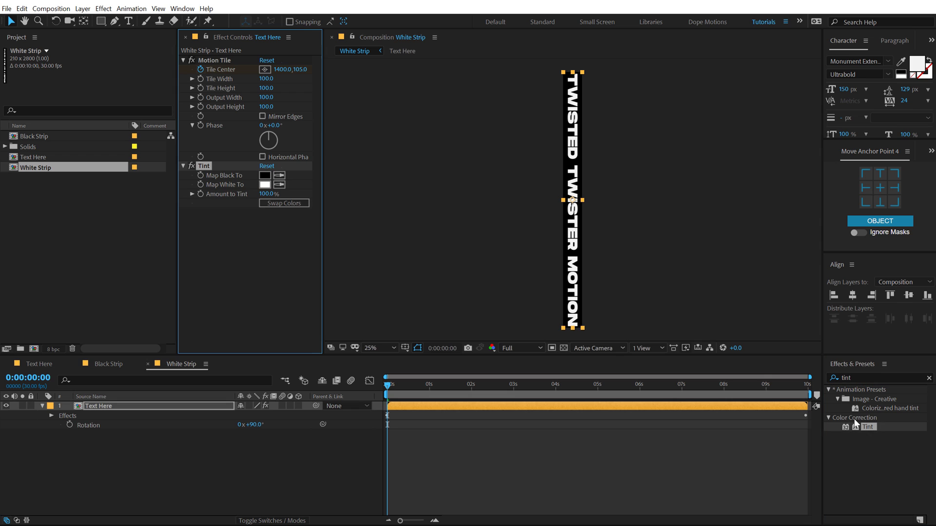
click(279, 205)
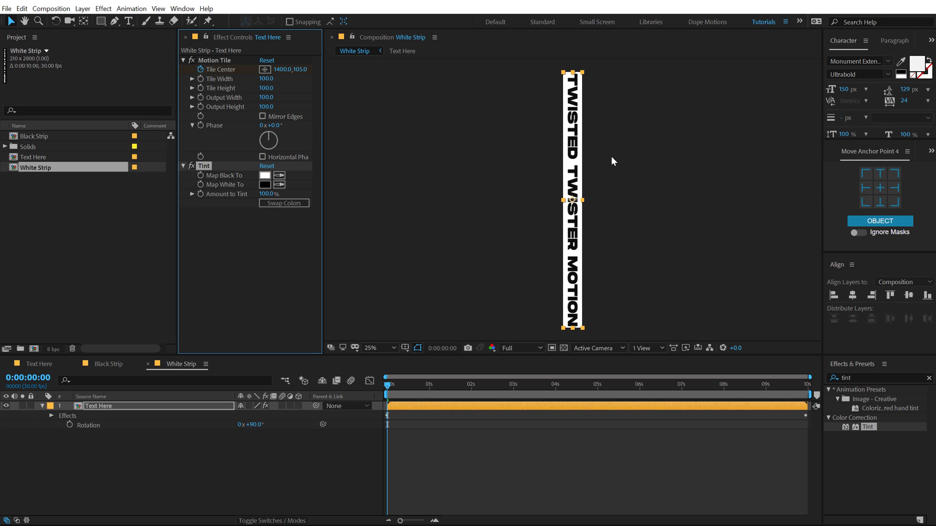
Time-reverse White Strip's Tile Center keyframes and compare its scroll direction with Black Strip
click(109, 364)
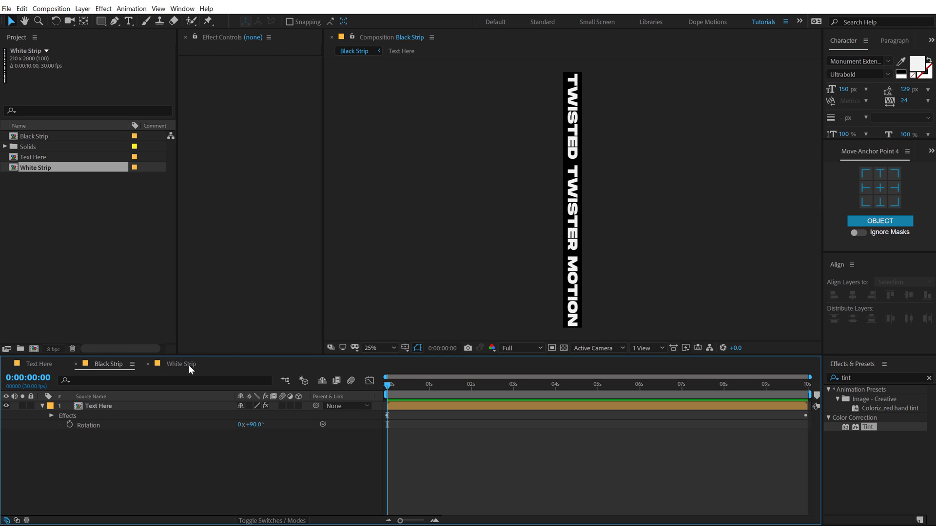
drag(190, 364, 487, 363)
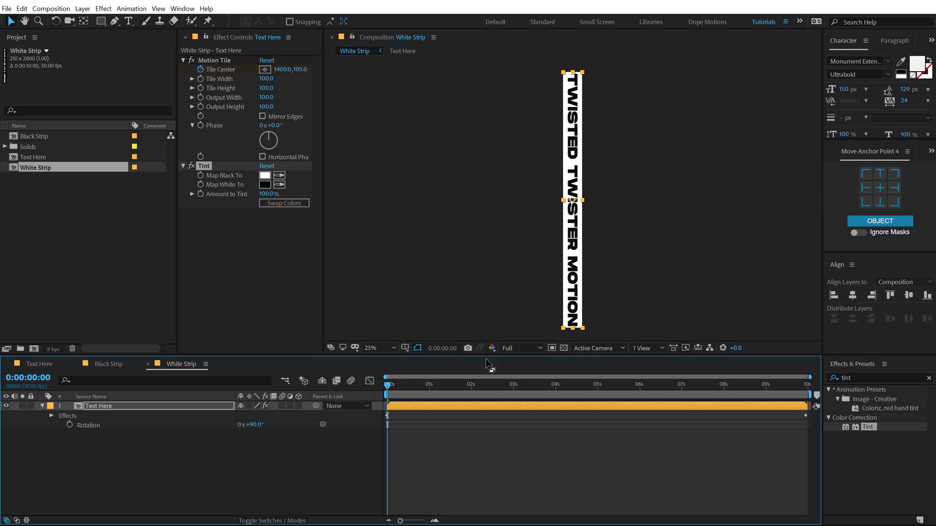
click(111, 408)
key(u)
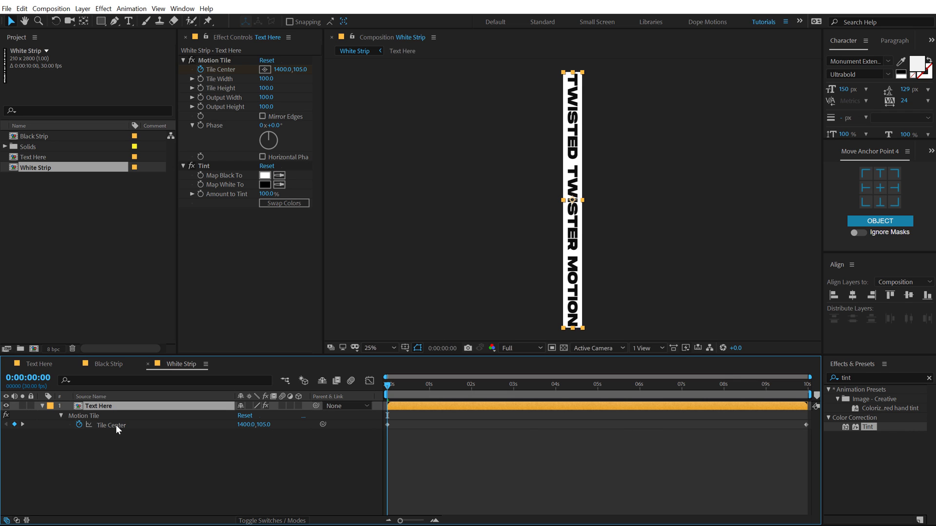
click(116, 425)
right_click(127, 424)
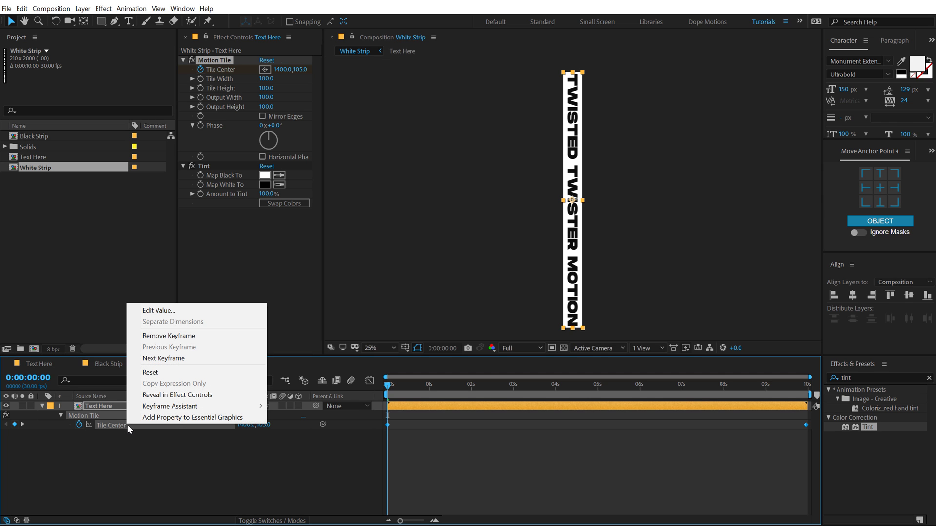
mouse_move(241, 409)
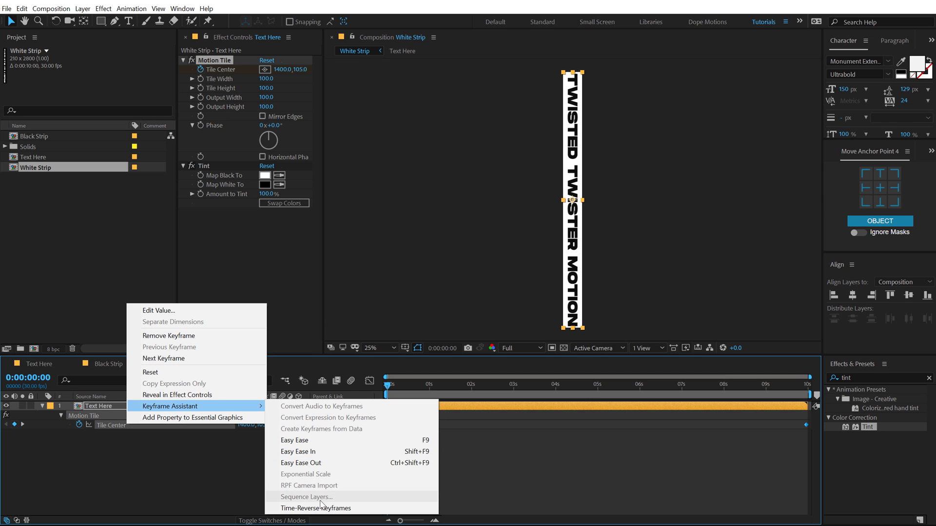
click(317, 508)
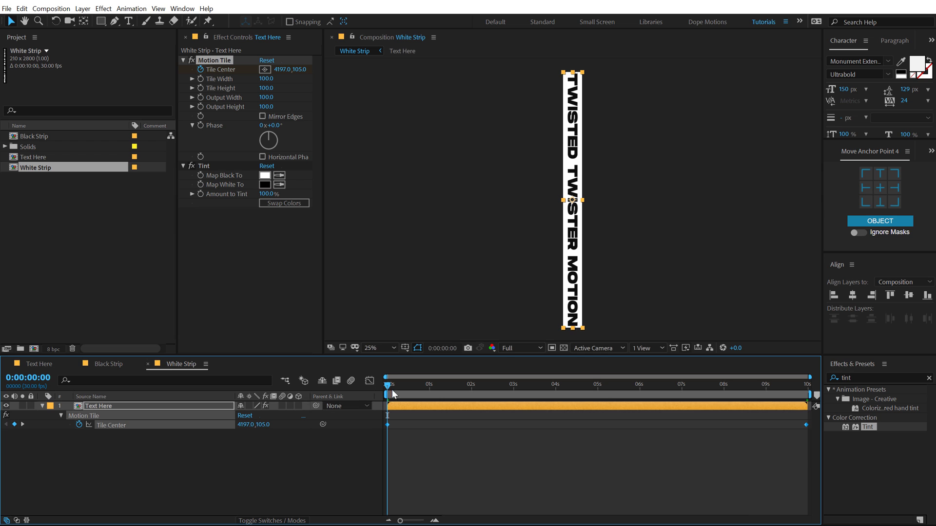
drag(395, 390, 579, 390)
click(84, 365)
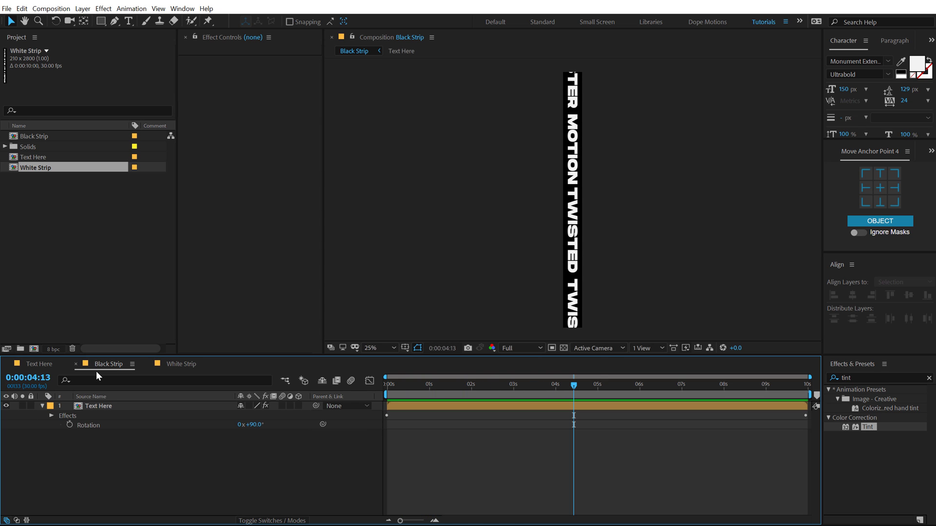
Create a composition named 'Animation' with width and height of 1920 px
click(69, 287)
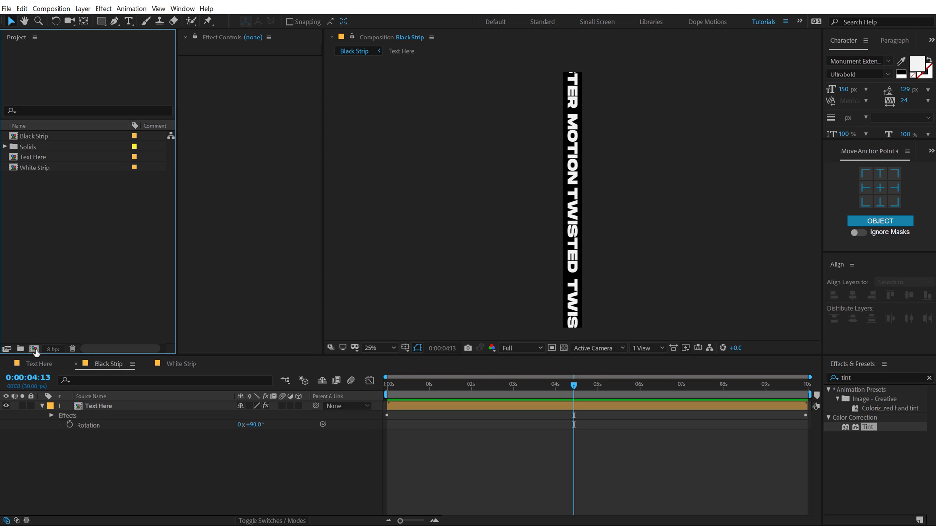
click(33, 349)
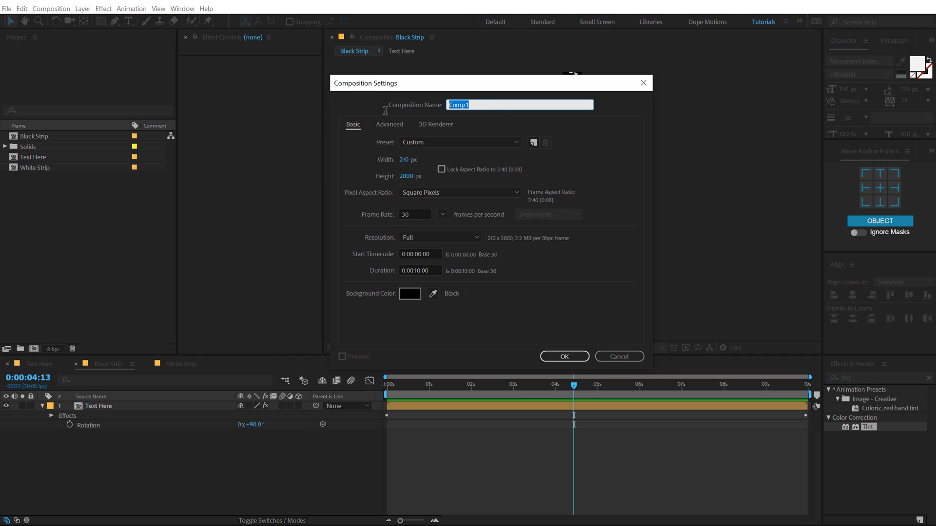
text(Animation)
click(403, 160)
text(1920)
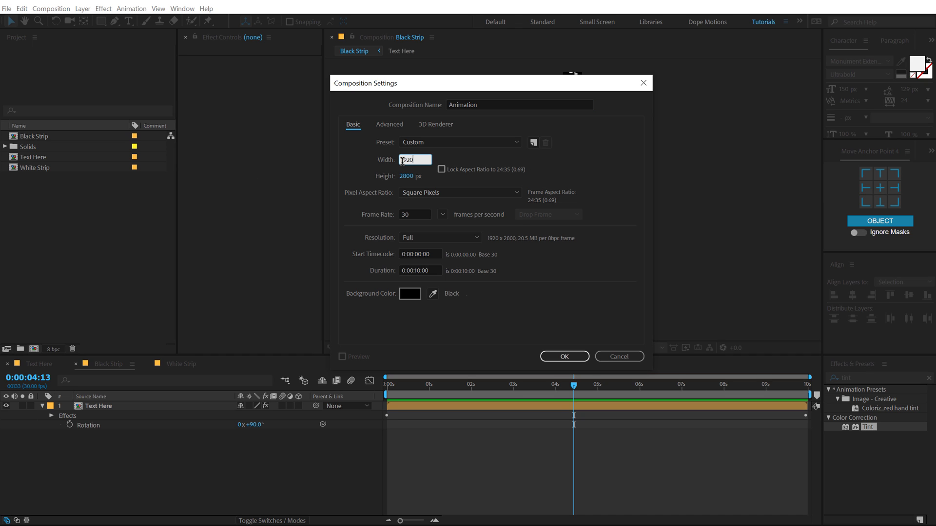
double_click(422, 158)
key(Tab)
text(1920)
click(547, 169)
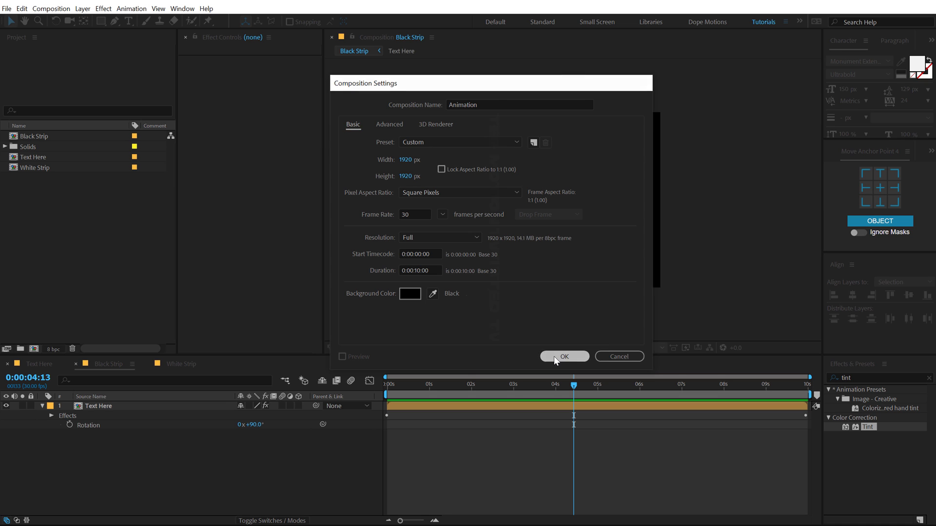
click(555, 359)
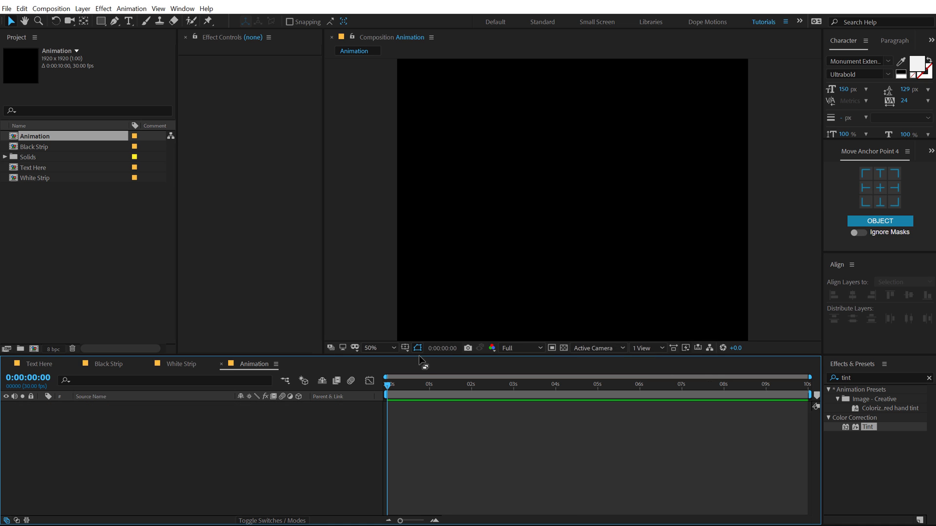
Enlarge the viewer and drag the Black Strip comp into the Animation timeline
drag(420, 360, 425, 394)
scroll(473, 267, down, 2)
scroll(474, 267, up, 2)
click(98, 336)
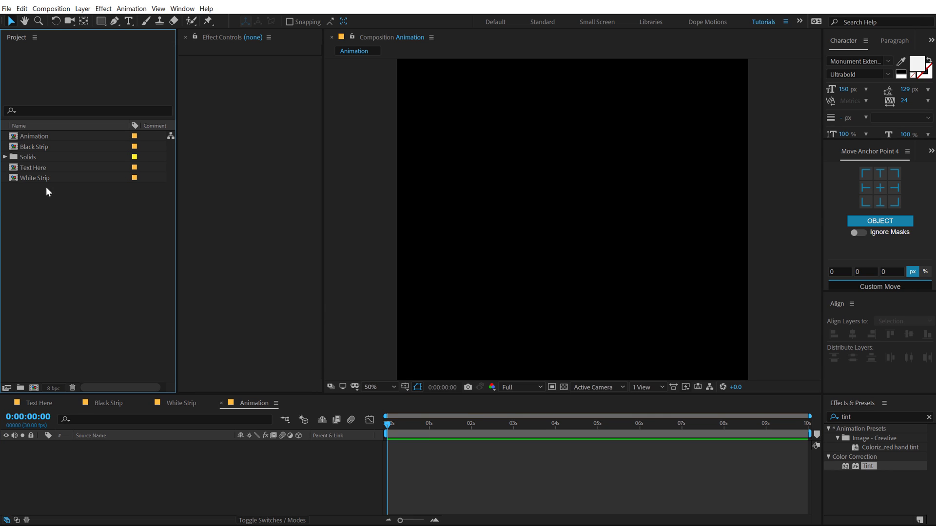
drag(38, 146, 97, 460)
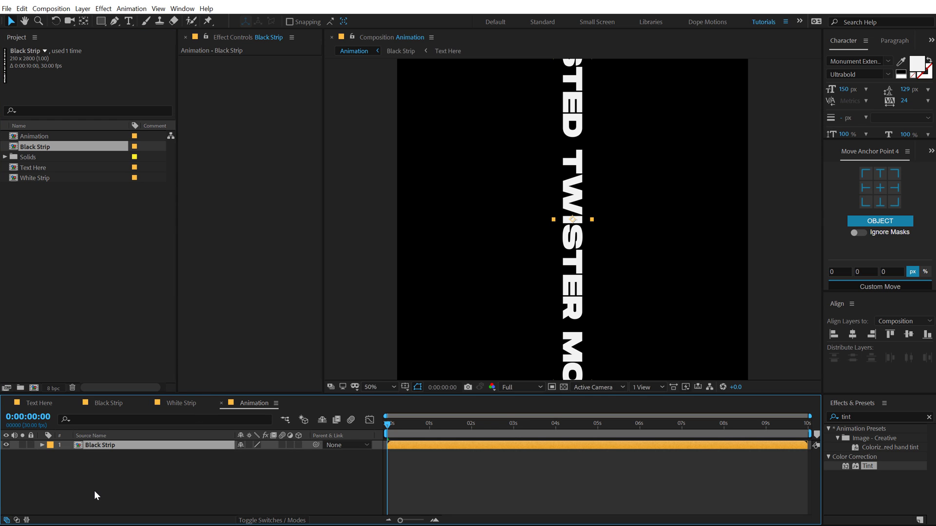
Set the Black Strip layer's Rotation to -90°
key(r)
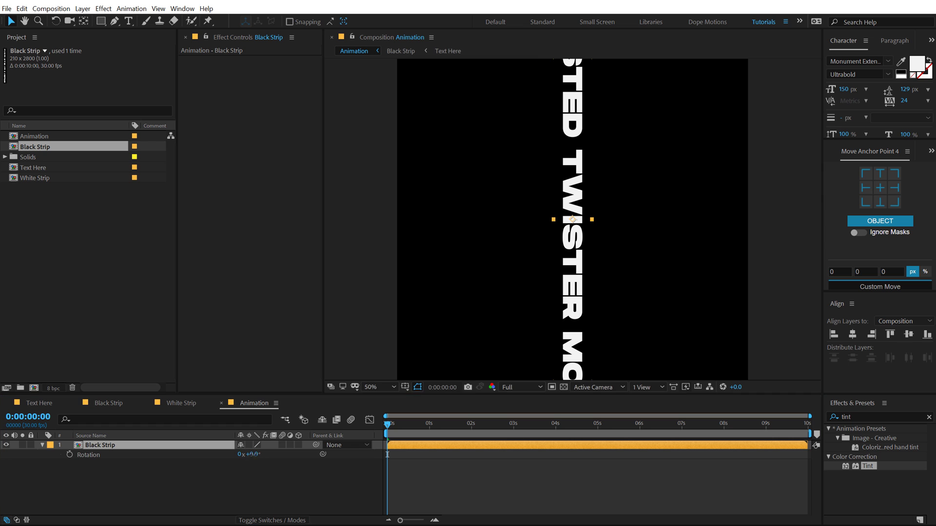
drag(252, 459, 327, 470)
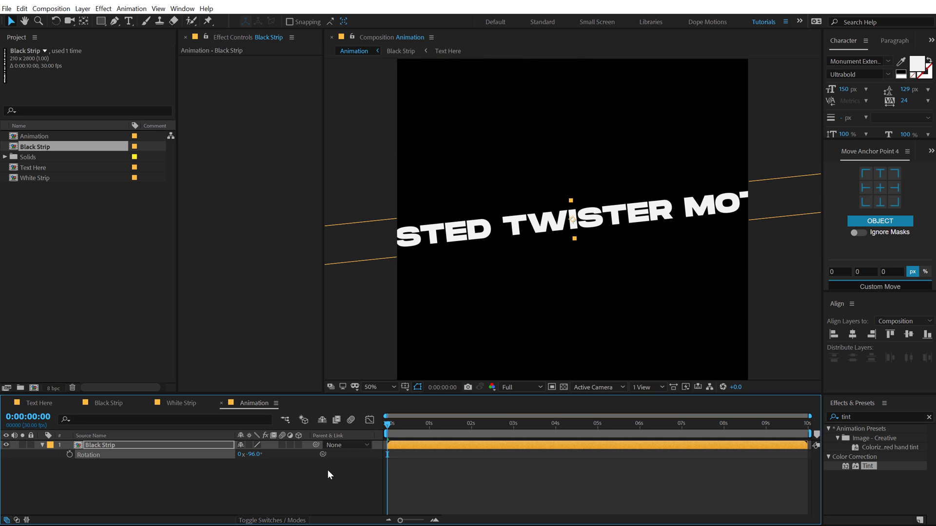
click(253, 456)
text(-90)
key(Return)
Scale the Black Strip layer down to 60%
click(121, 447)
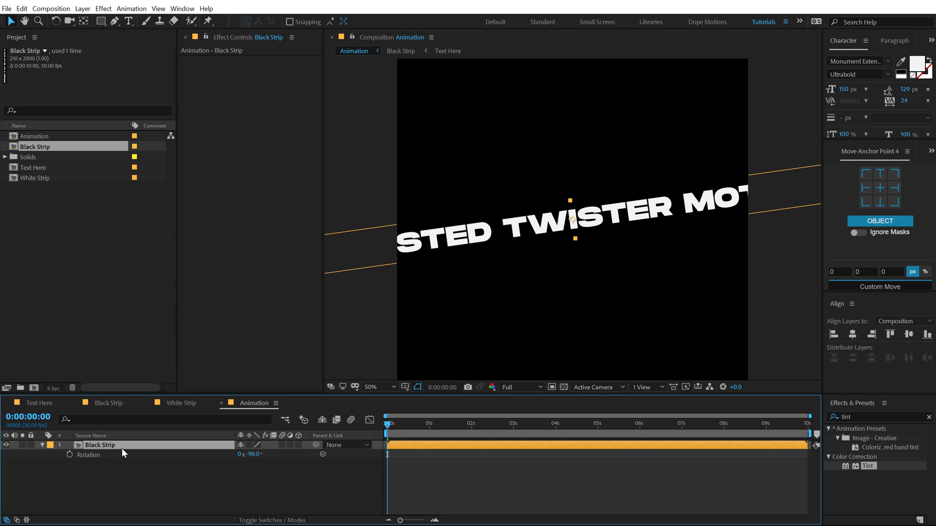
key(s)
click(269, 455)
text(60)
key(Return)
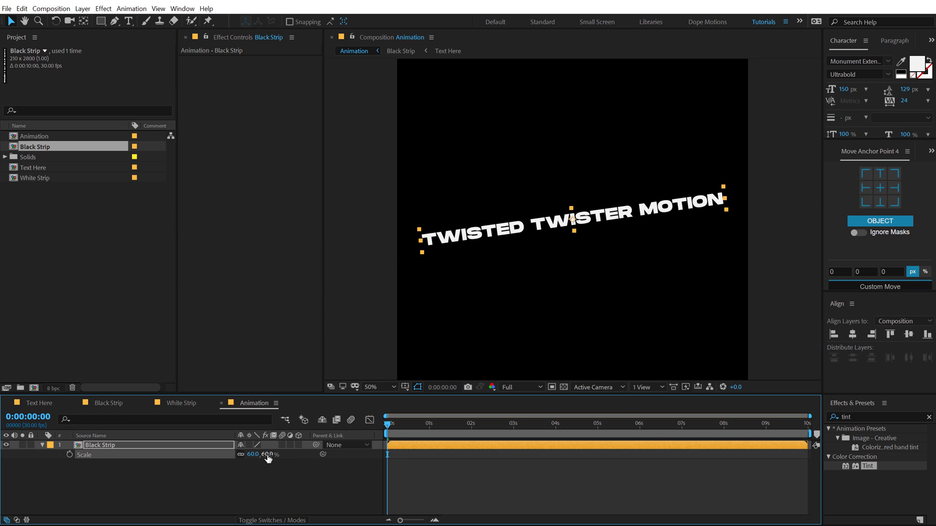
click(147, 483)
click(109, 445)
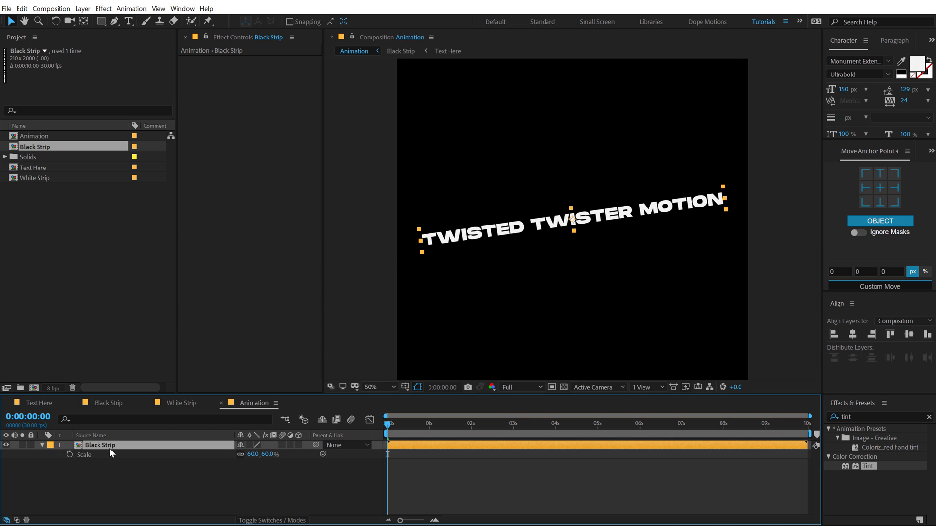
Search Effects & Presets for 'cy' and apply CC Cylinder to the Black Strip
click(852, 415)
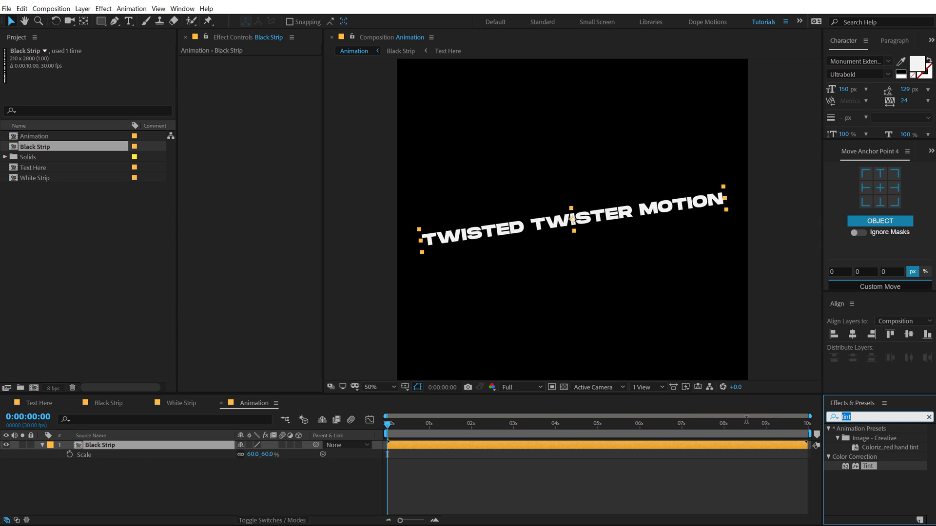
text(cy)
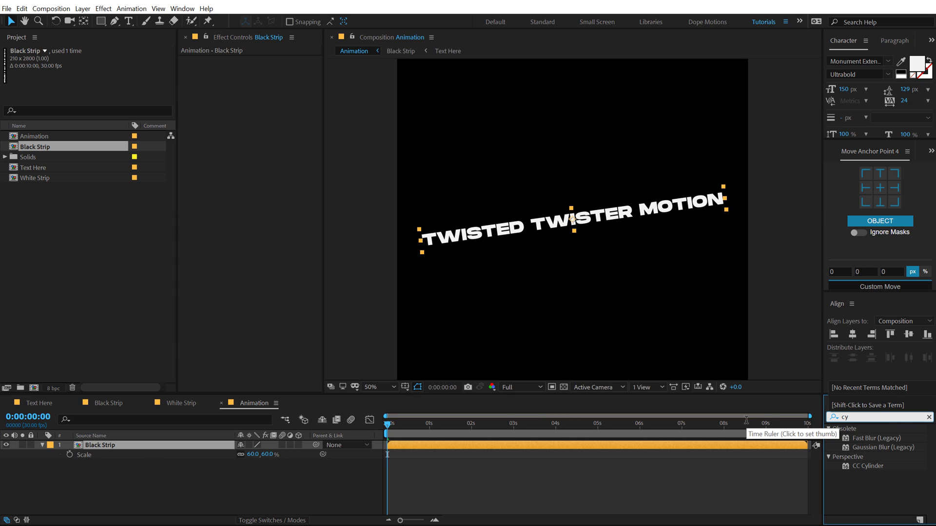
double_click(866, 467)
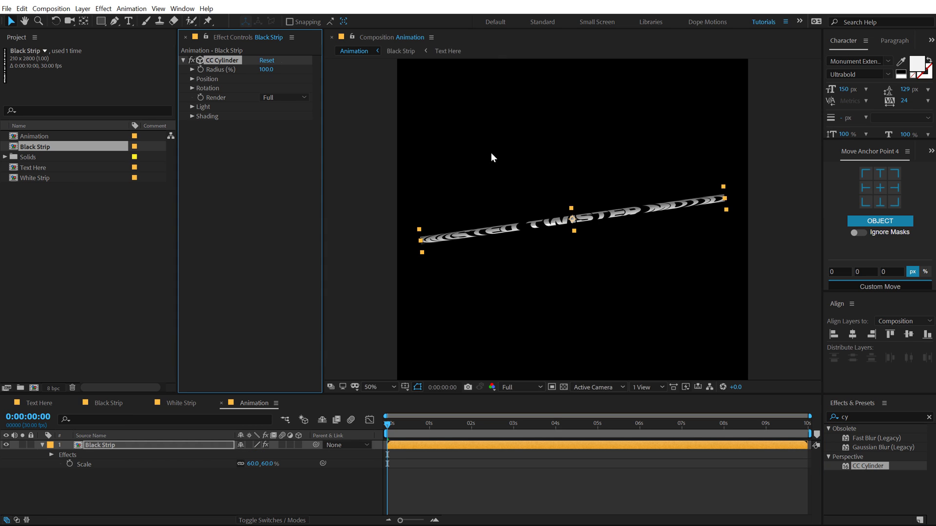
scroll(589, 229, up, 1)
scroll(588, 230, down, 1)
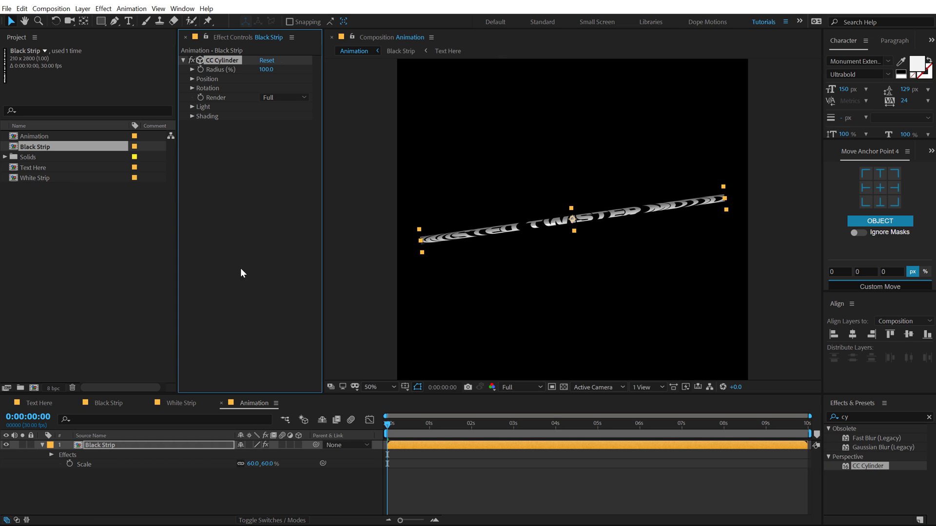
Enable Collapse Transformations and preview the 3D cylinder over the transparency grid
click(248, 445)
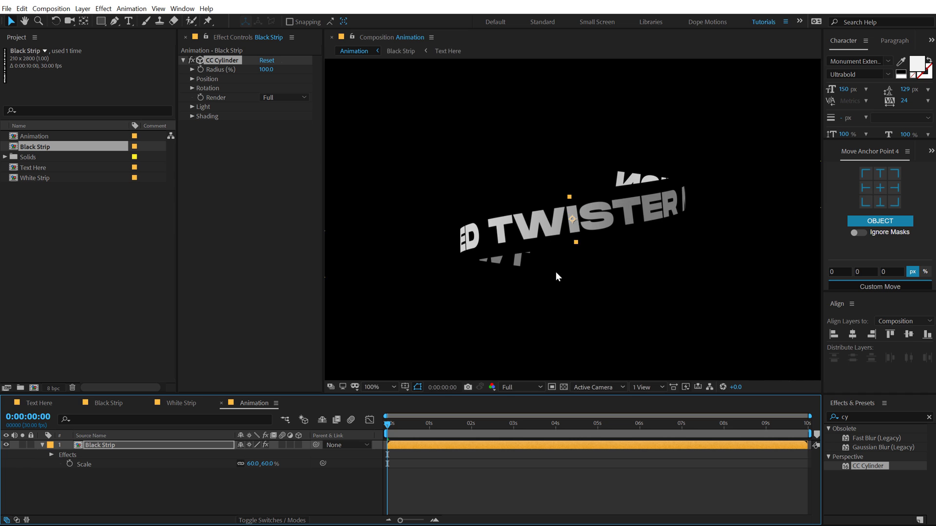
drag(396, 423, 448, 423)
click(563, 388)
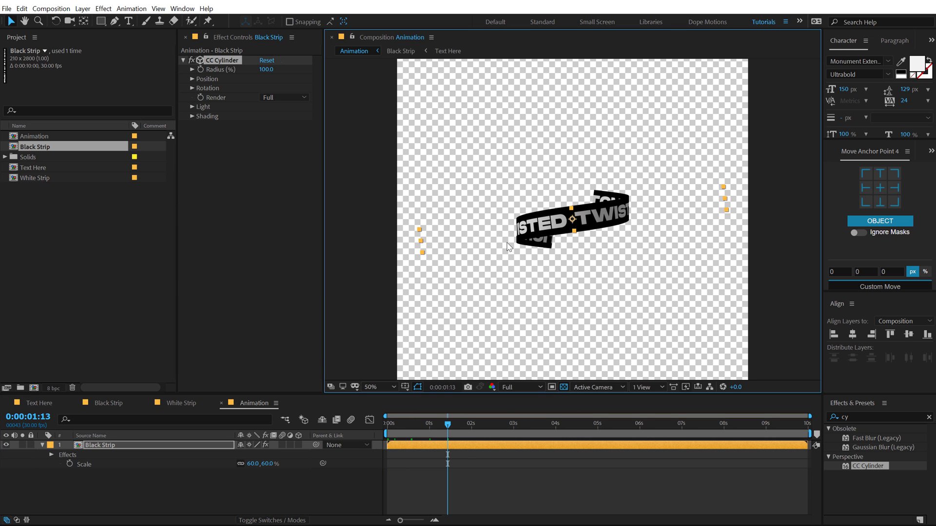
scroll(573, 244, up, 2)
scroll(573, 244, down, 2)
mouse_move(479, 425)
mouse_down()
mouse_move(612, 413)
mouse_move(482, 422)
mouse_up()
click(192, 107)
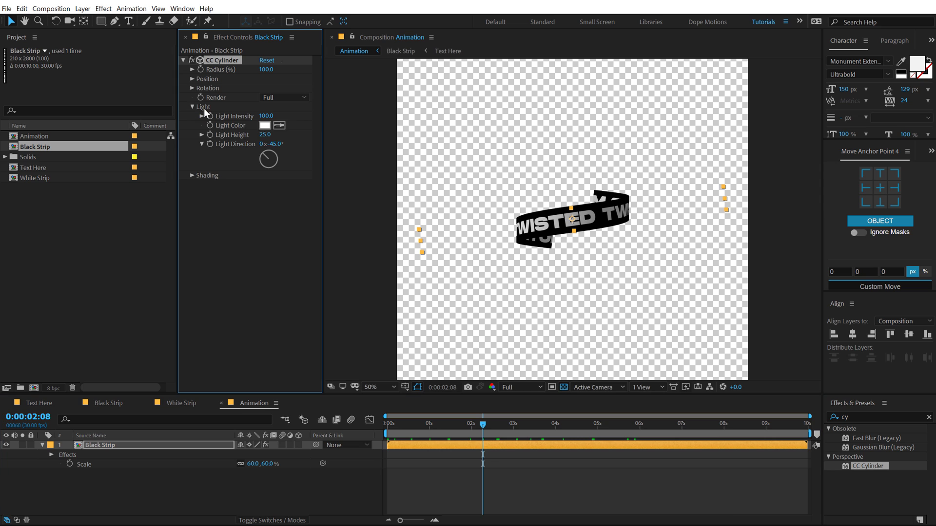
click(266, 135)
Set CC Cylinder Light Height to 90 and Position Z to -800
text(90)
key(Return)
click(190, 475)
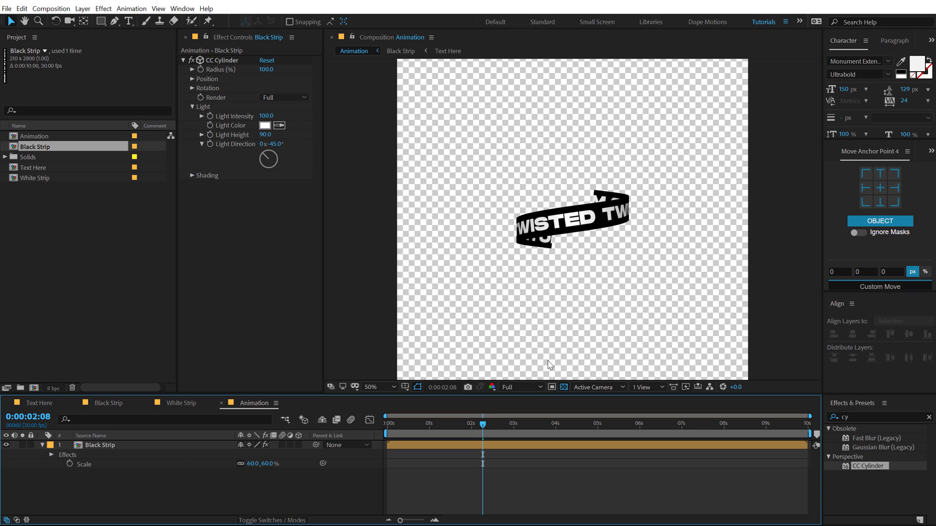
click(192, 78)
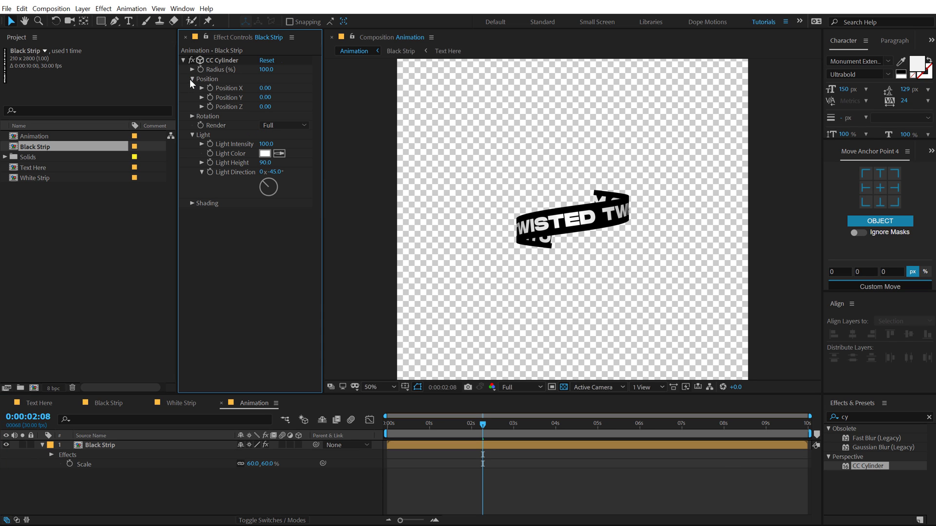
click(262, 107)
text(-800)
key(Return)
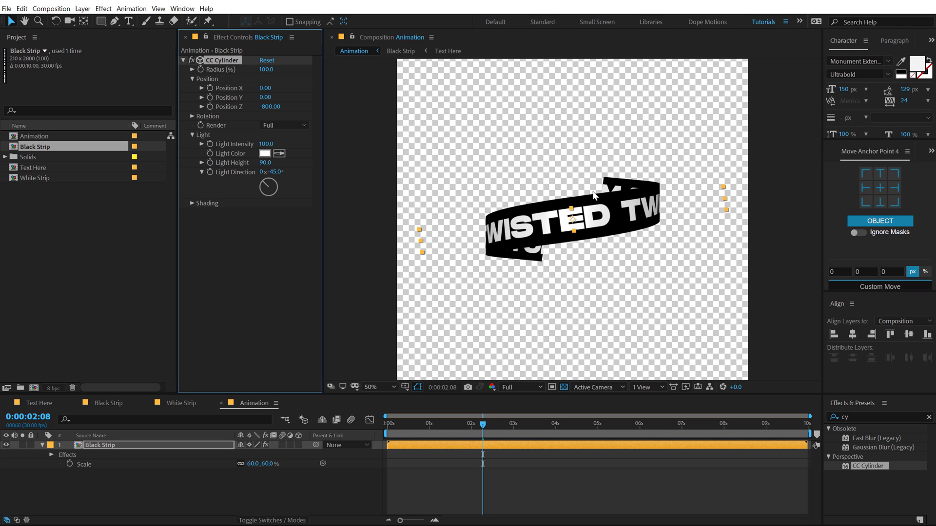
key(slash)
key(comma)
Set CC Cylinder's Render mode to Outside, after briefly trying Inside
click(294, 124)
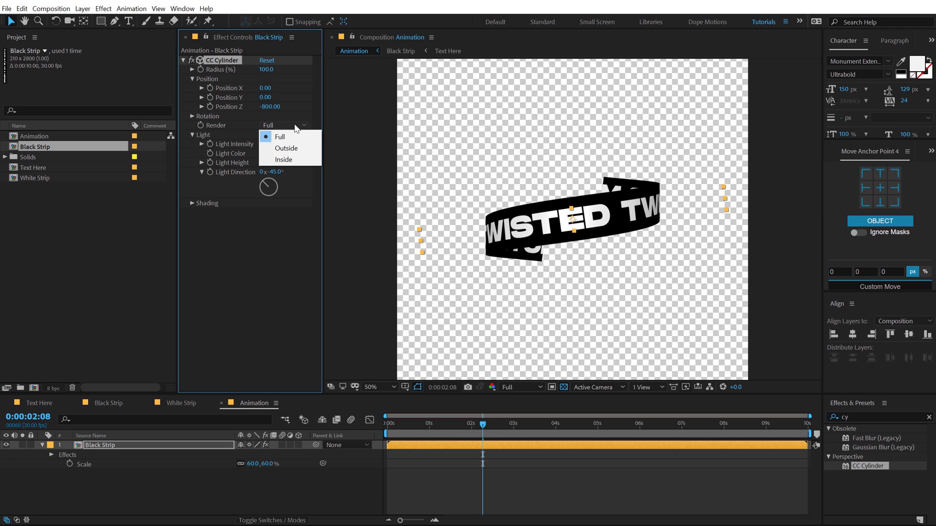
click(278, 149)
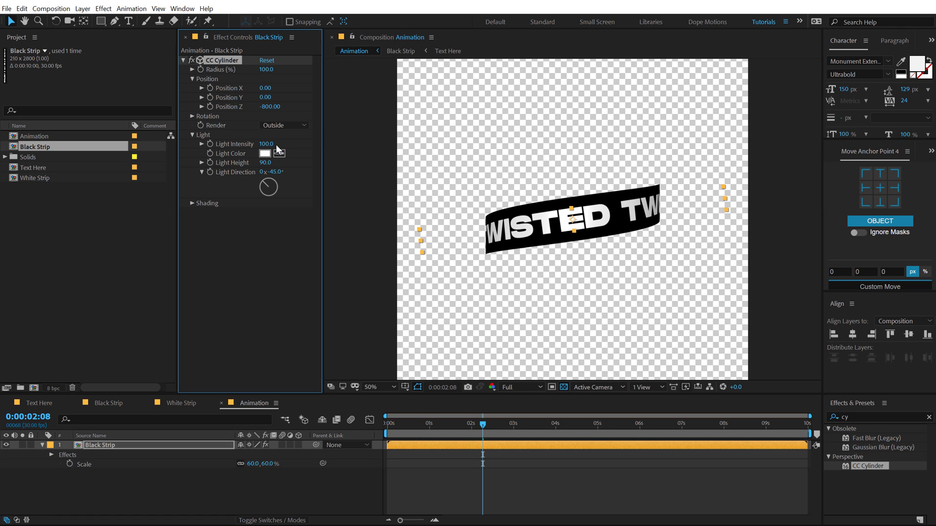
click(280, 125)
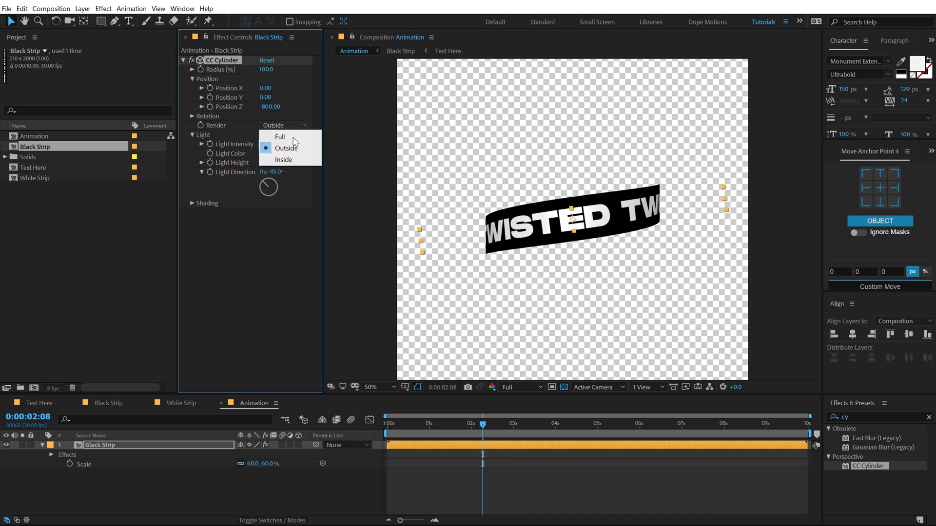
click(278, 159)
click(272, 125)
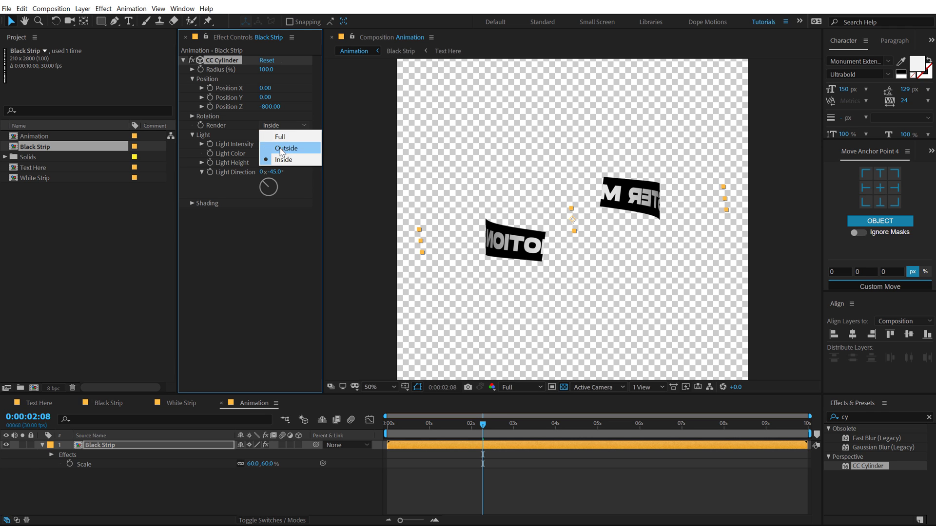
click(280, 149)
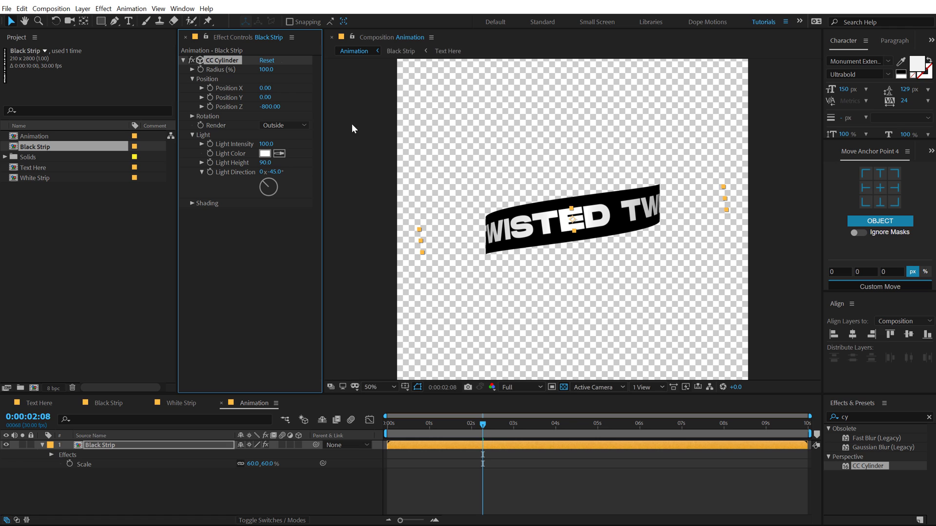
Set CC Cylinder rotation to X -5°, Y 80°, Z 9° and scrub to the TWISTER frame
click(190, 116)
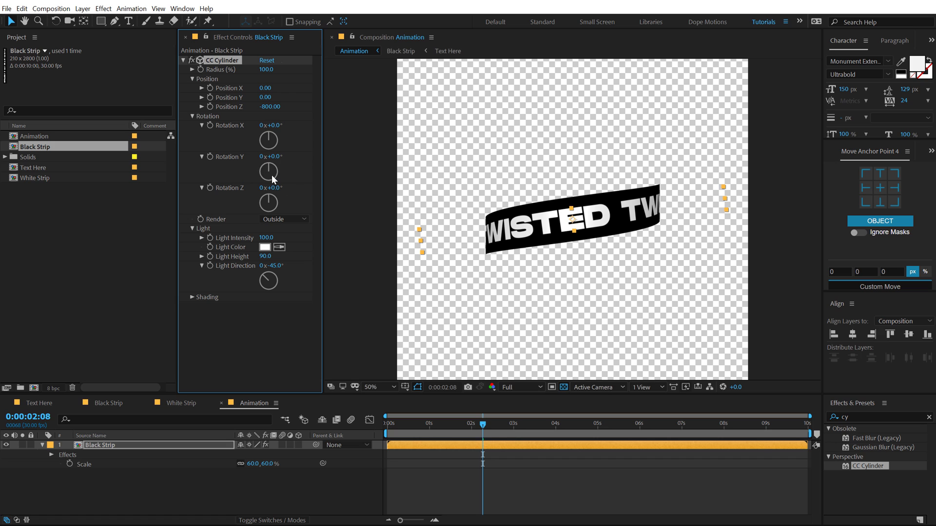
click(274, 157)
text(80)
key(Return)
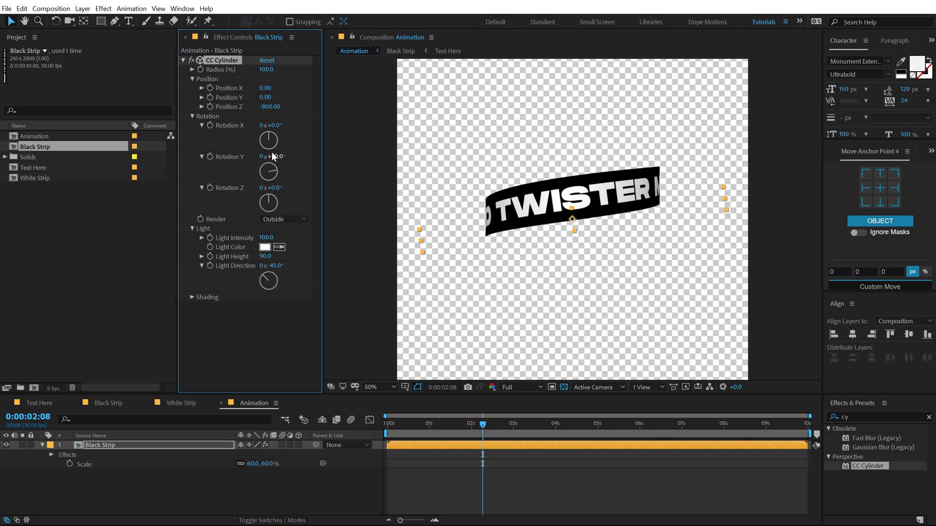
click(275, 125)
text(-5)
key(Return)
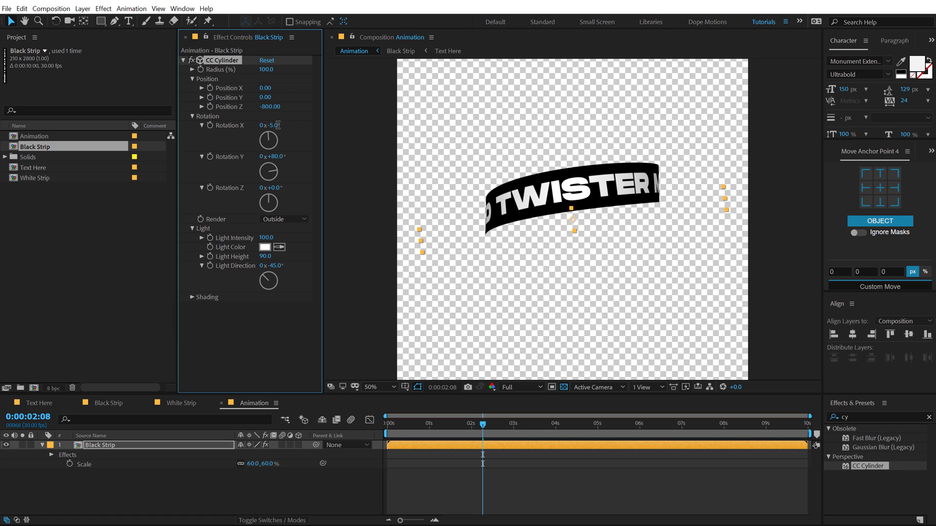
click(270, 189)
text(9)
key(Return)
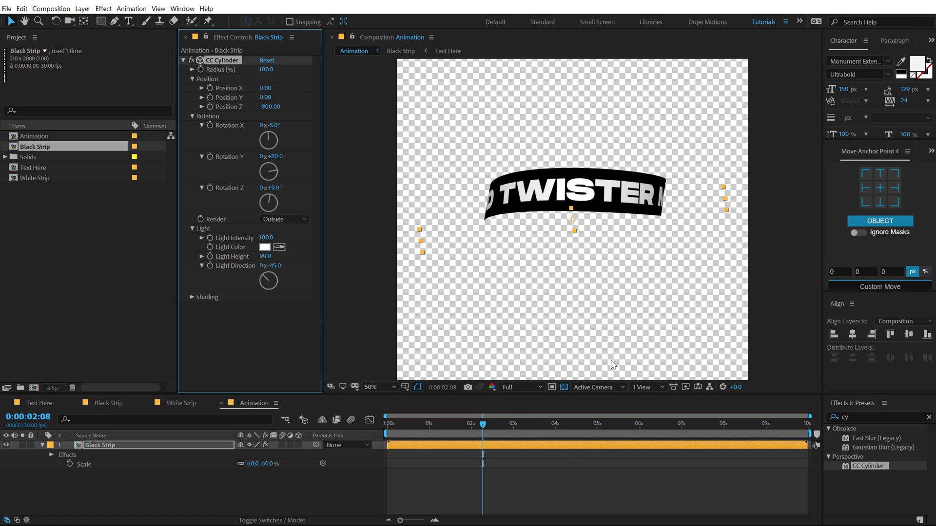
drag(453, 425, 516, 423)
click(475, 423)
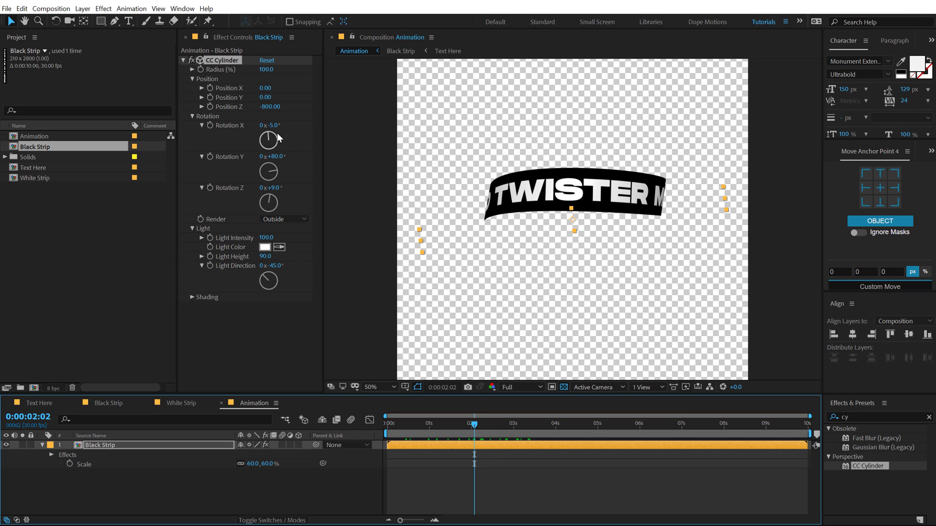
Duplicate the Black Strip layer, swap in White Strip, and set its Render to Inside
key(Page_Down)
key(Page_Down)
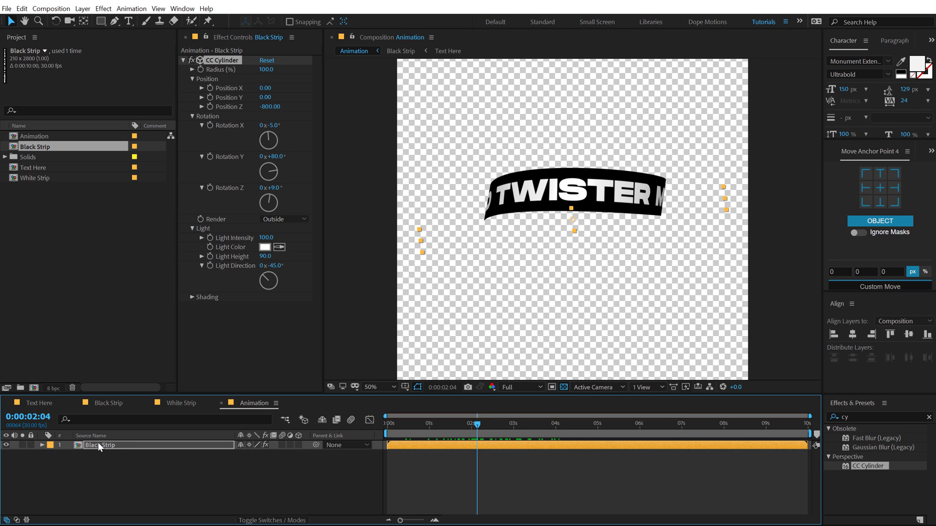
key(Return)
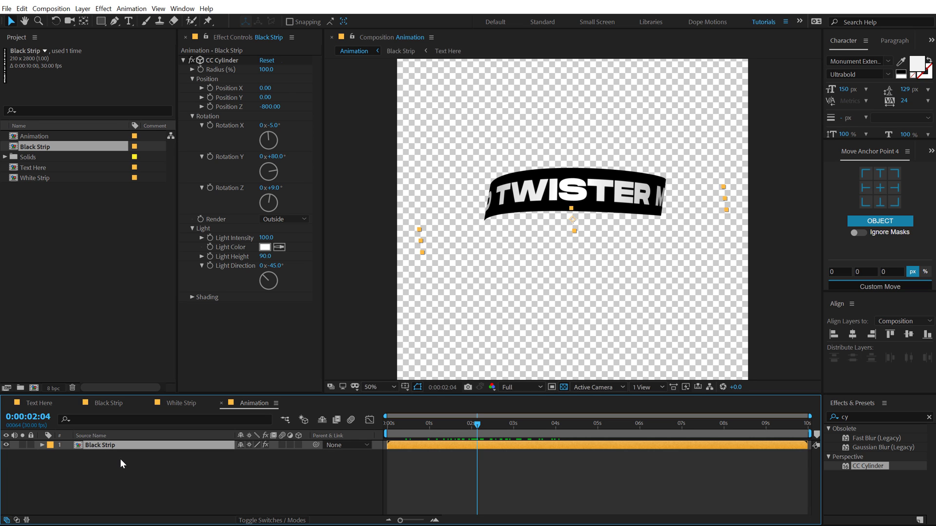
key(ctrl+d)
click(102, 454)
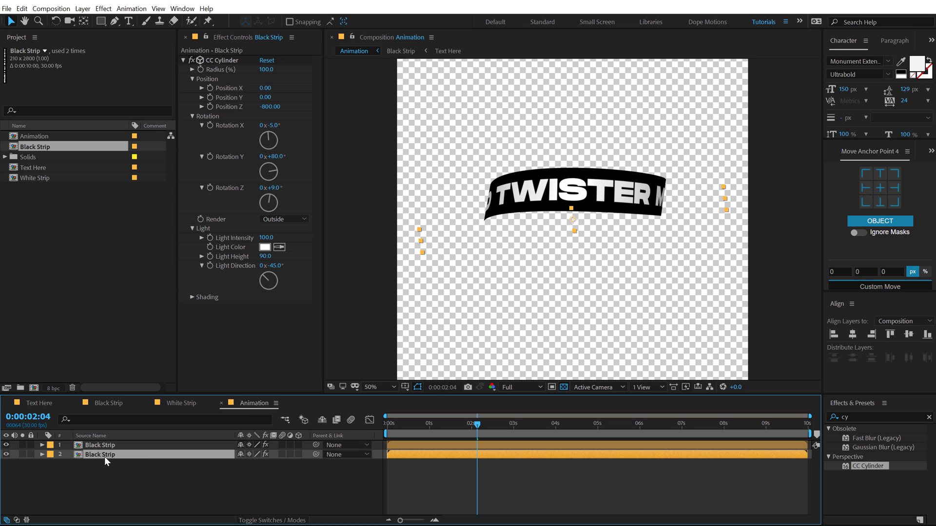
click(28, 181)
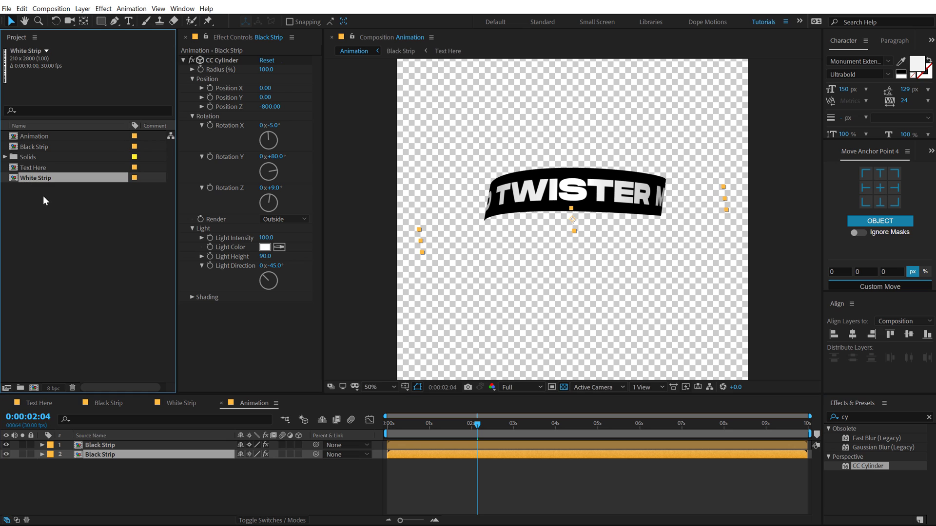
drag(39, 180, 98, 461)
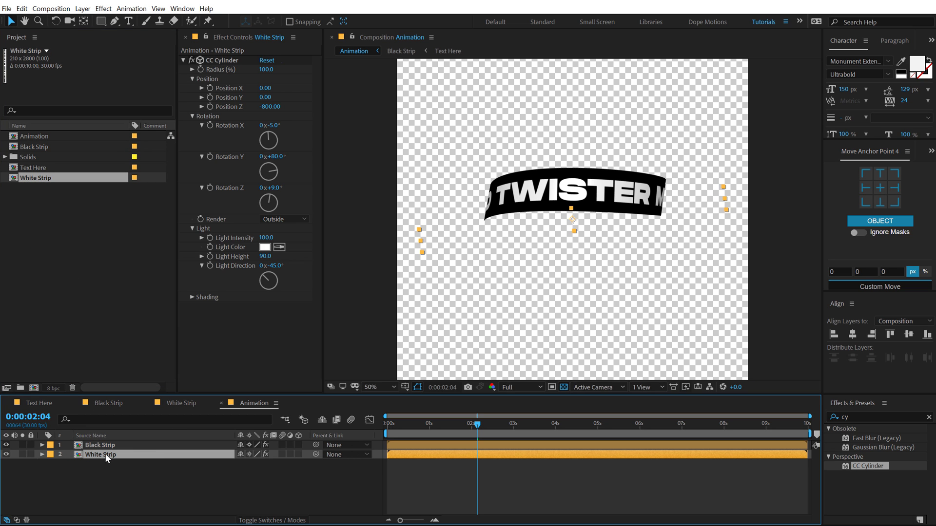
click(290, 221)
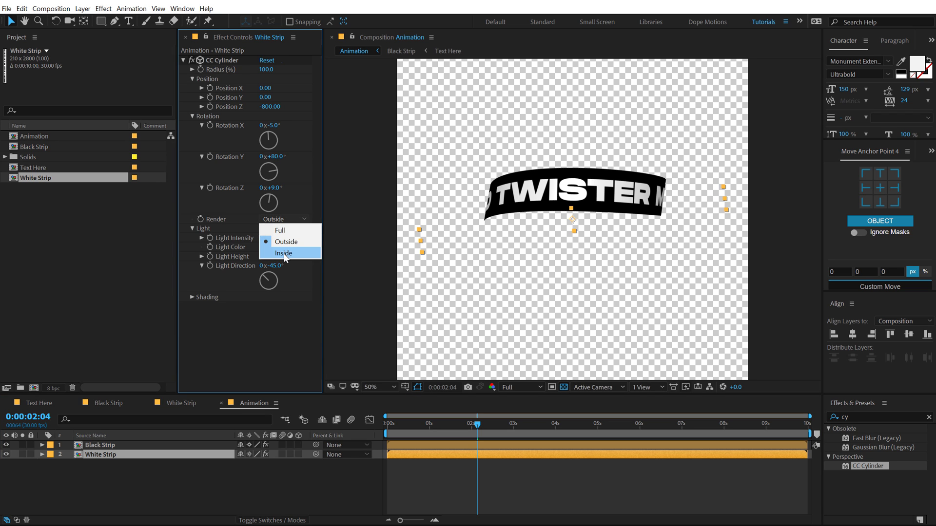
click(284, 253)
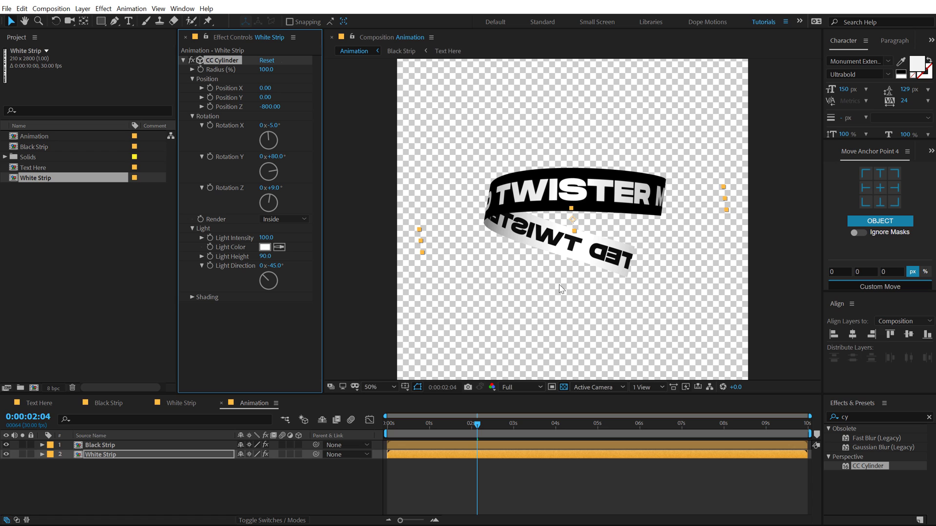
Unlink the White Strip layer's scale and set it to 60, -60%
click(101, 454)
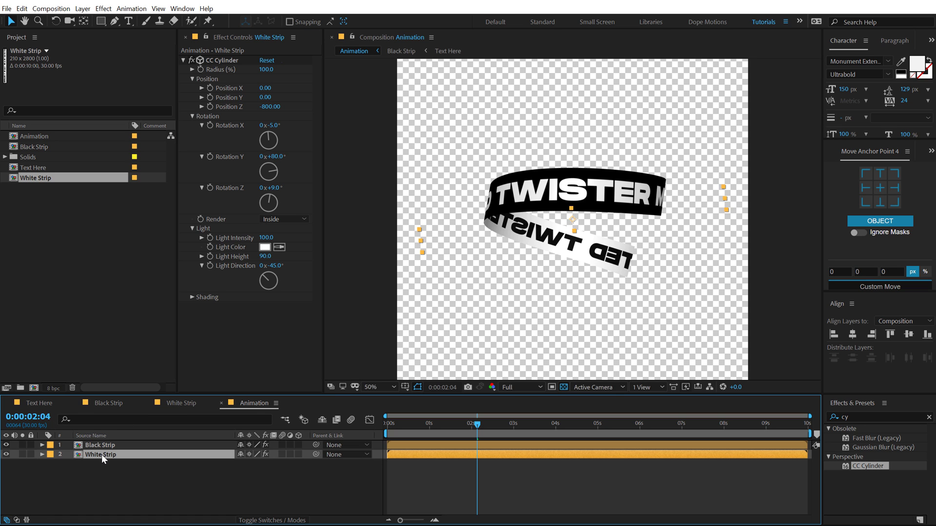
key(s)
drag(399, 425, 504, 425)
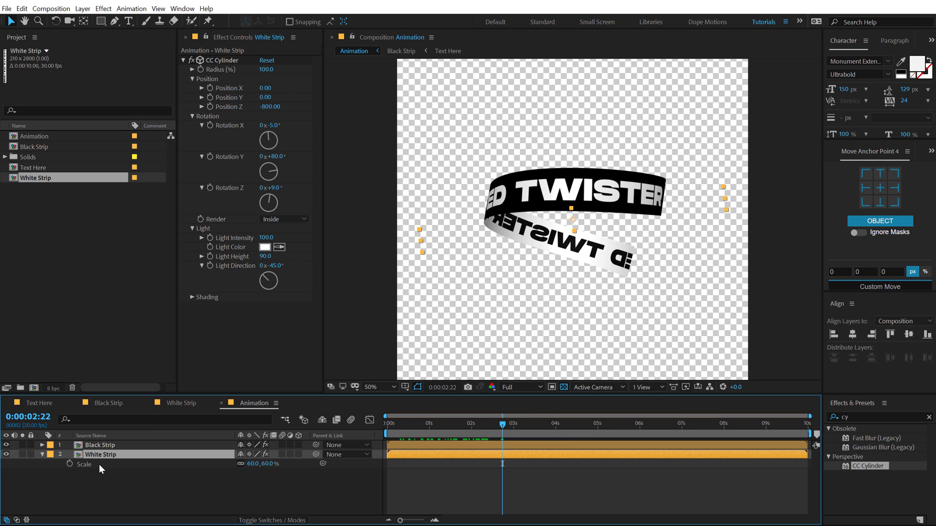
click(240, 463)
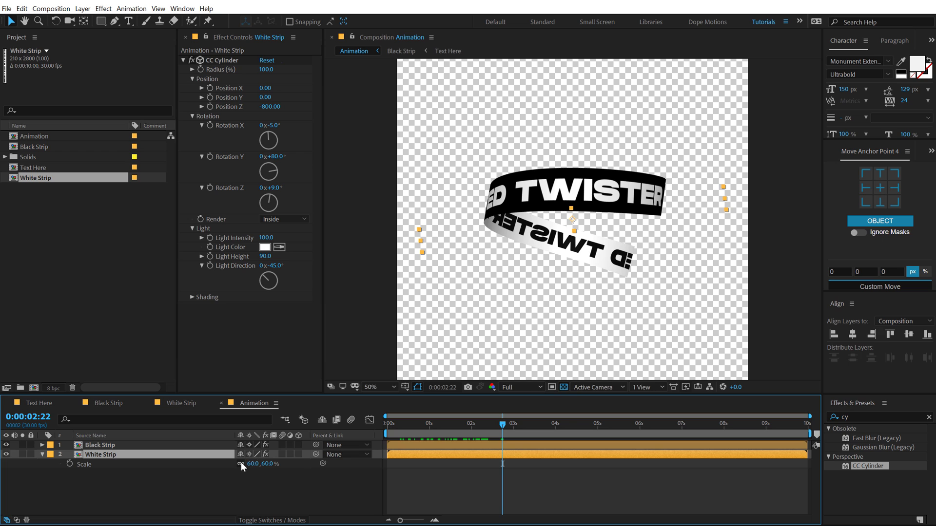
click(267, 463)
text(-60)
key(Return)
drag(381, 422, 525, 408)
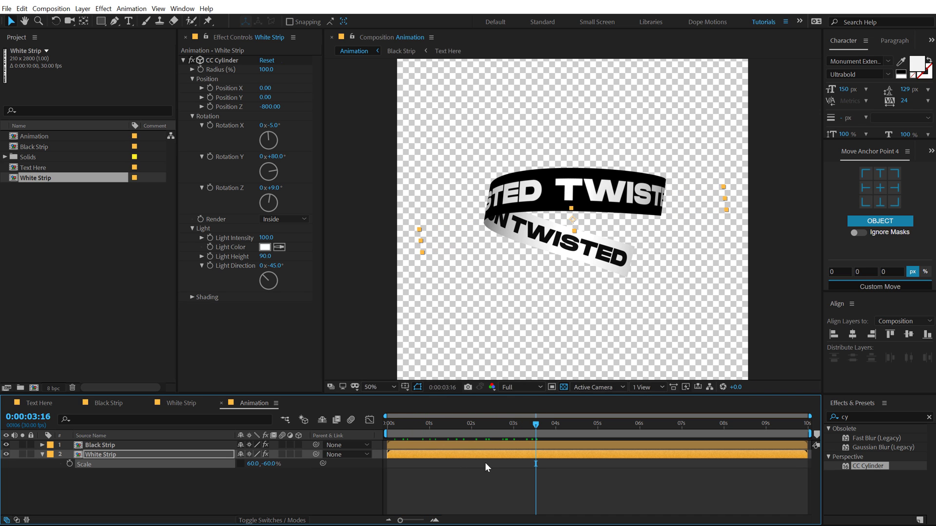
Create a 1920×1920 composition named Main and drag the Animation comp into it
click(63, 355)
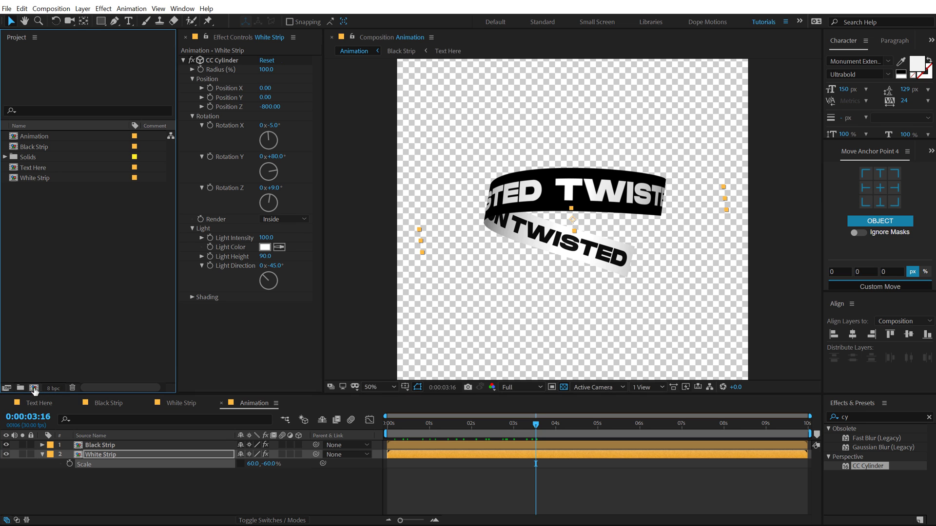
click(33, 389)
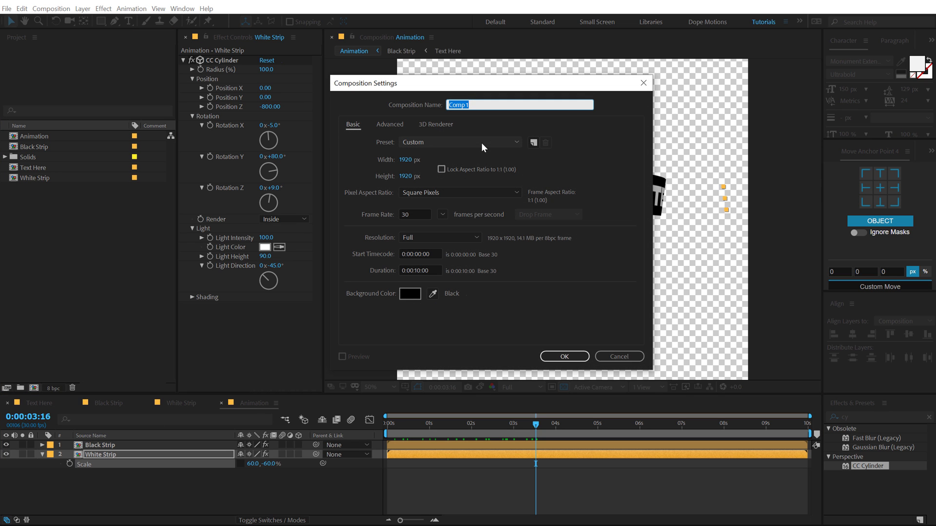
text(Main)
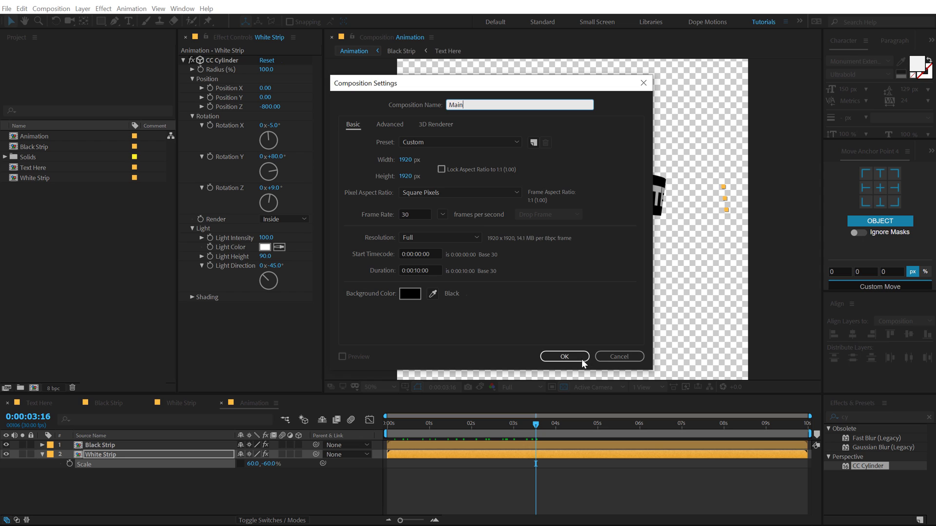
click(576, 354)
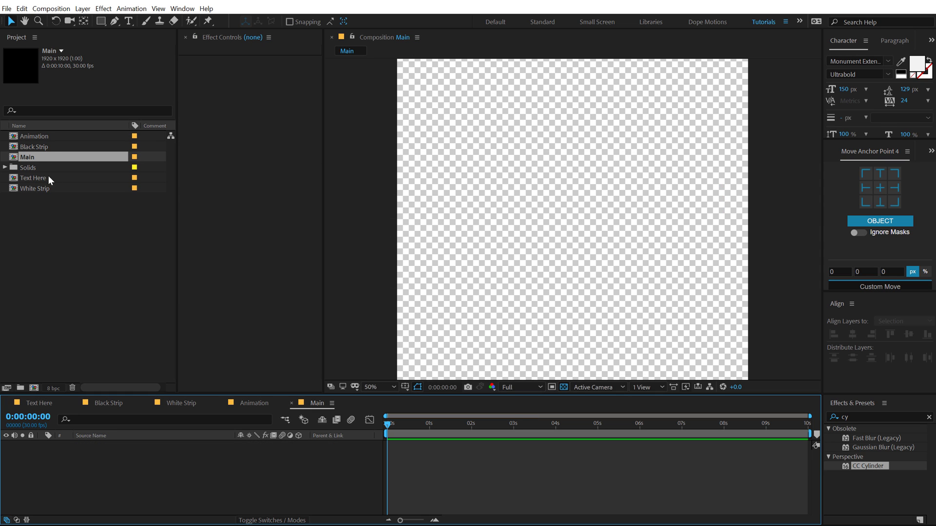
drag(42, 138, 89, 478)
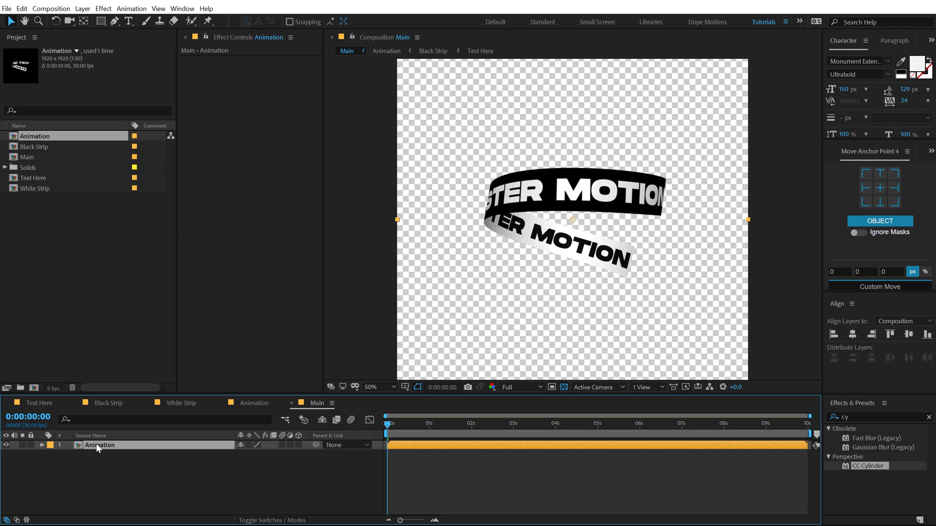
Duplicate the Animation layer, position the copy below the first strip, and show a black background
key(ctrl+d)
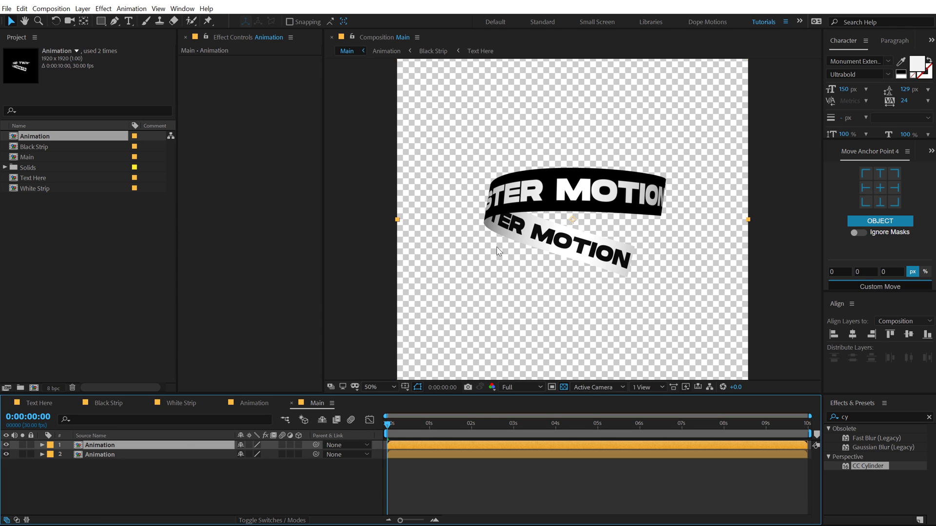
drag(575, 203, 569, 278)
scroll(667, 295, up, 4)
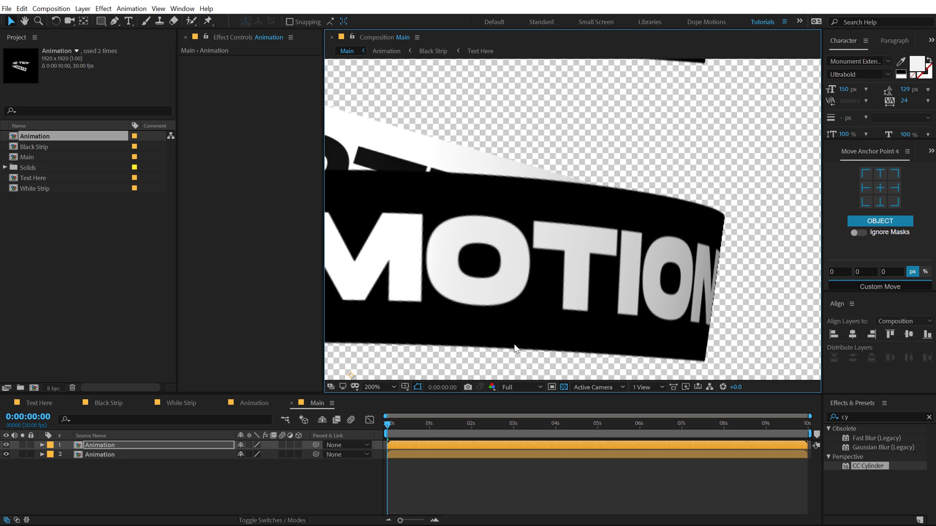
click(564, 387)
mouse_move(598, 186)
mouse_down()
mouse_move(602, 226)
mouse_move(603, 218)
mouse_up()
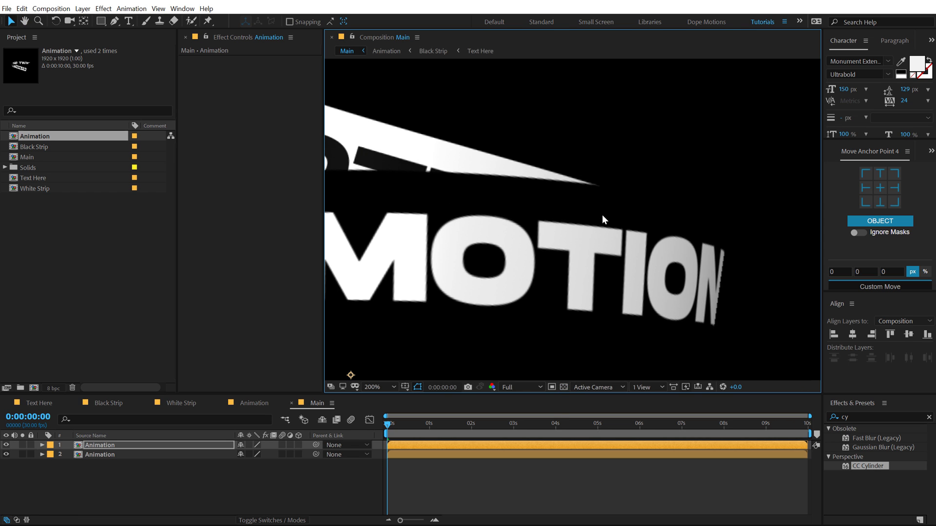
drag(503, 241, 518, 250)
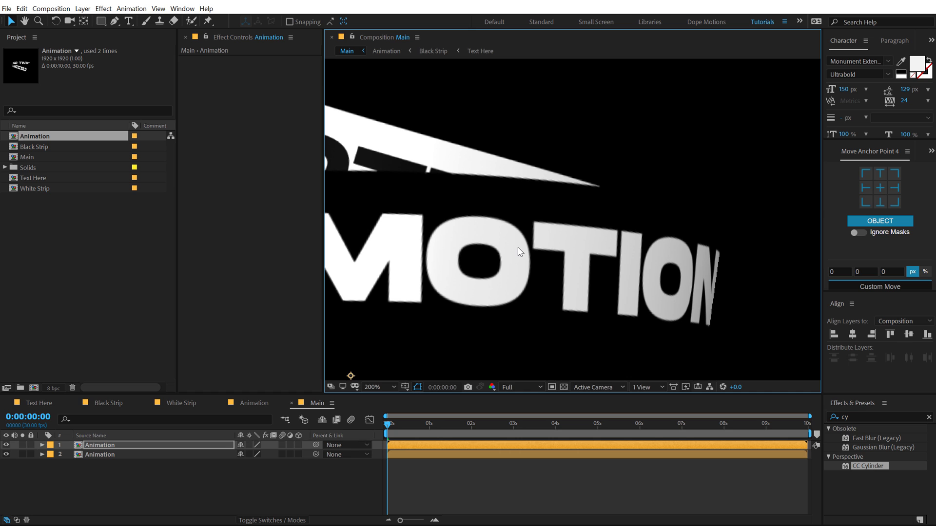
scroll(517, 247, down, 4)
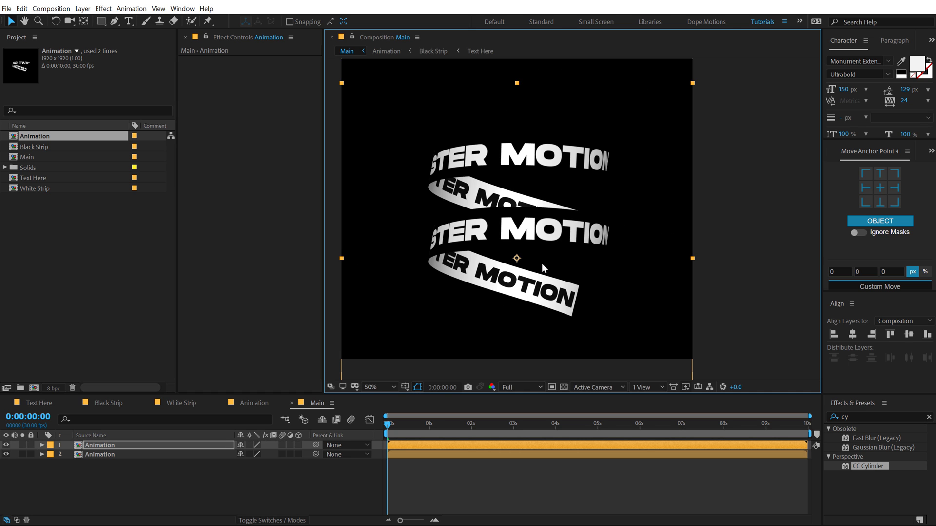
drag(402, 424, 512, 415)
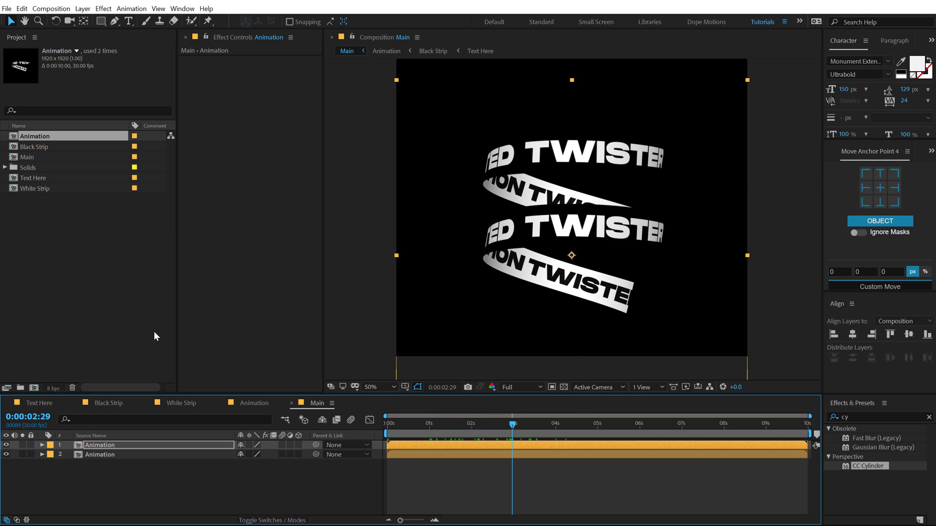
Add a third Animation copy below, then move all three strips upward together
scroll(494, 240, up, 2)
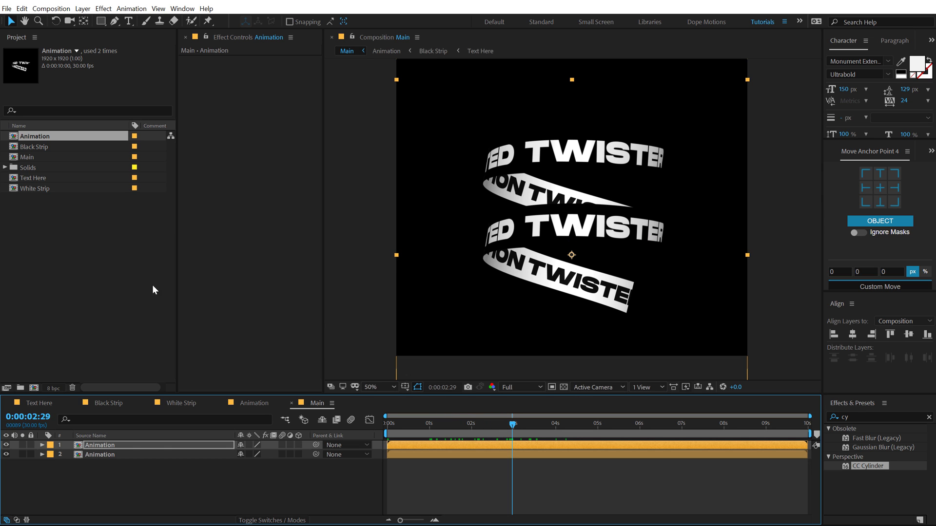
click(101, 446)
key(ctrl+d)
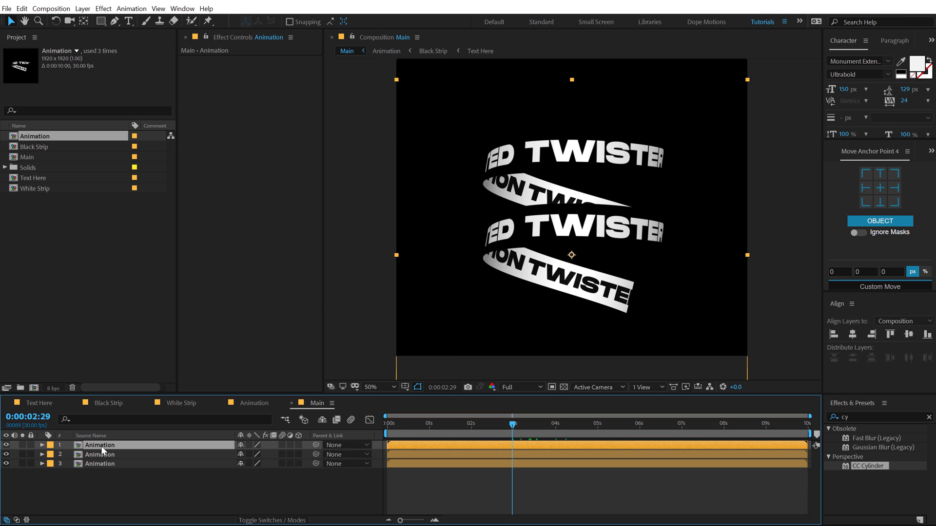
drag(581, 230, 580, 309)
click(77, 492)
click(100, 463)
drag(125, 437, 126, 438)
drag(568, 282, 567, 194)
scroll(567, 212, down, 2)
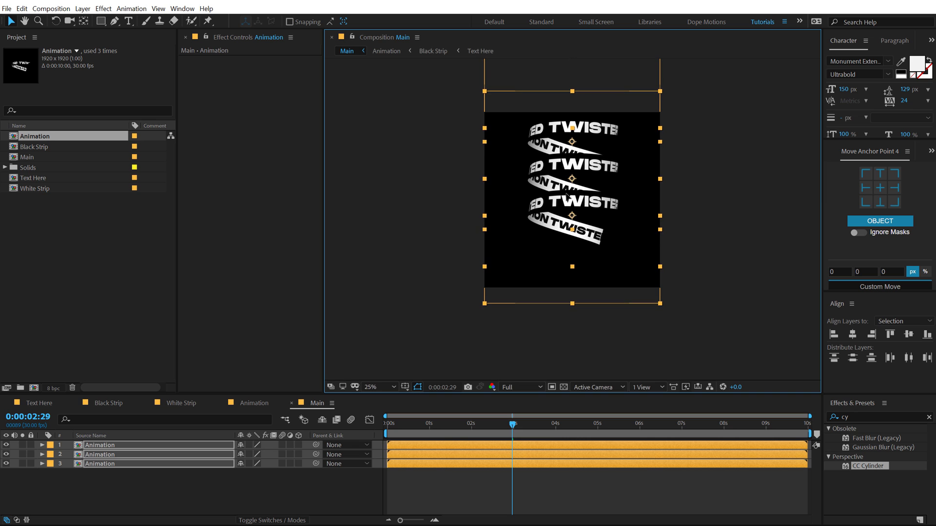
click(41, 507)
Add fourth and fifth Animation copies, aligning them beneath the stack
click(106, 444)
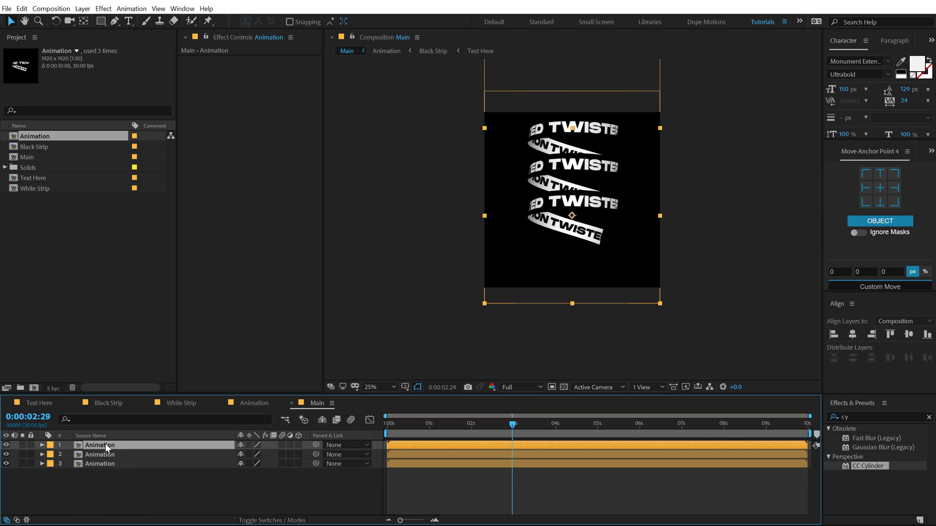
key(ctrl+d)
drag(560, 212, 573, 283)
key(Return)
key(ctrl+d)
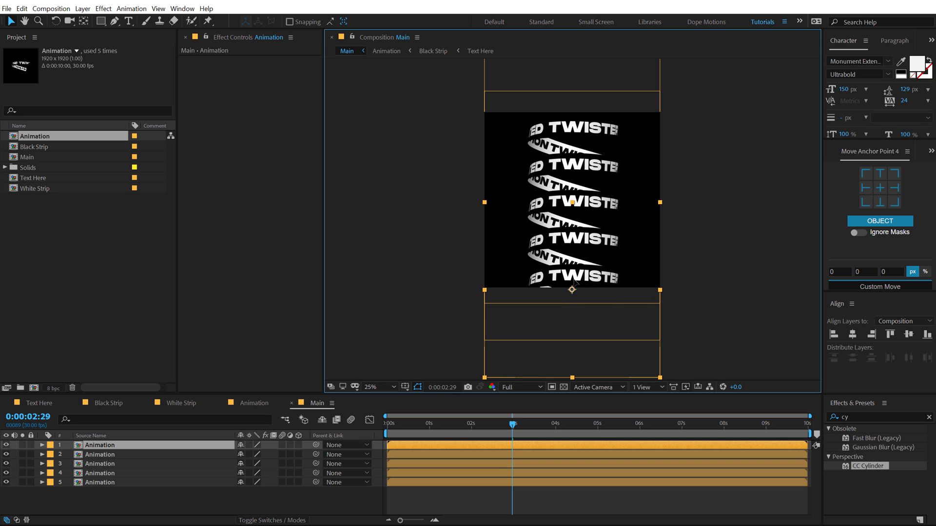
click(157, 507)
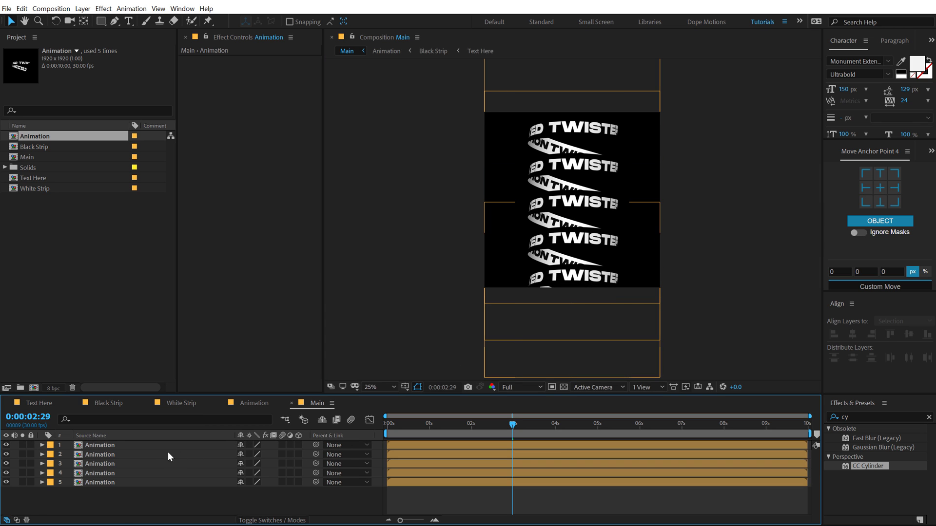
click(103, 445)
shift+click(99, 483)
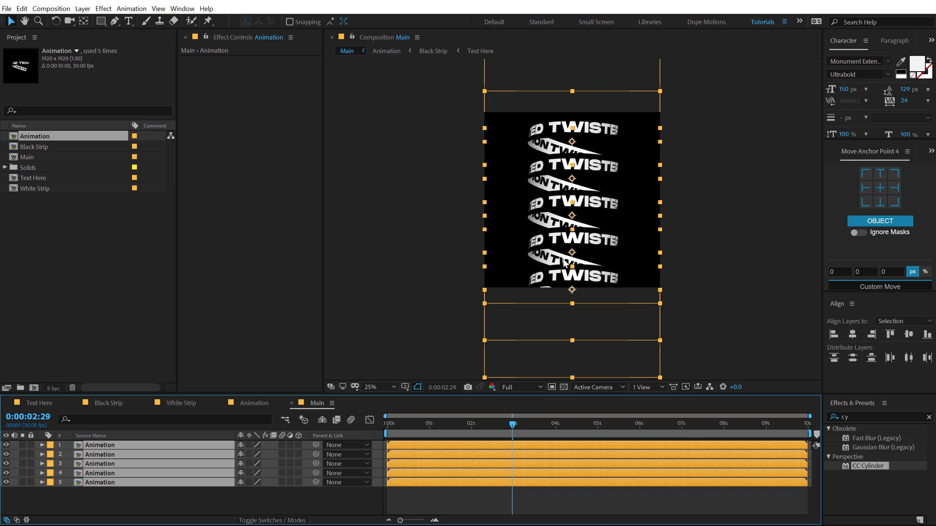
click(389, 352)
click(131, 505)
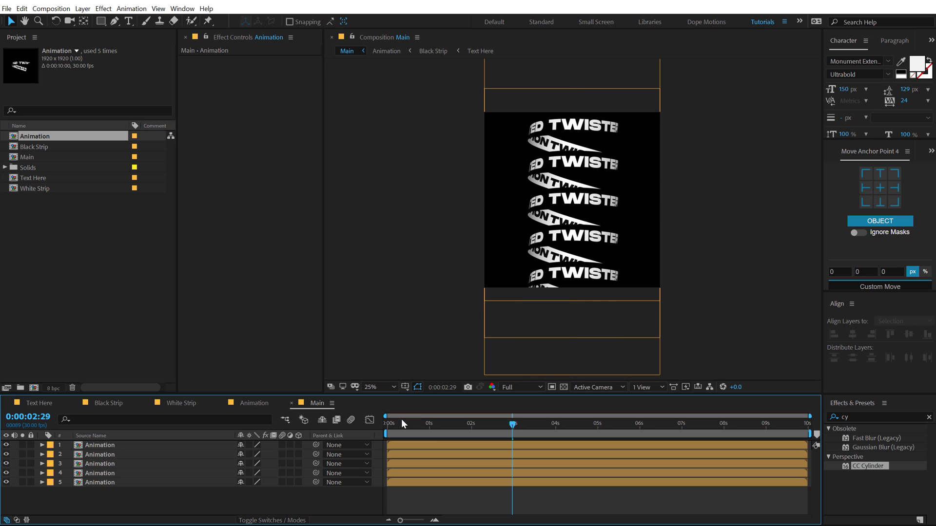
drag(400, 422, 571, 414)
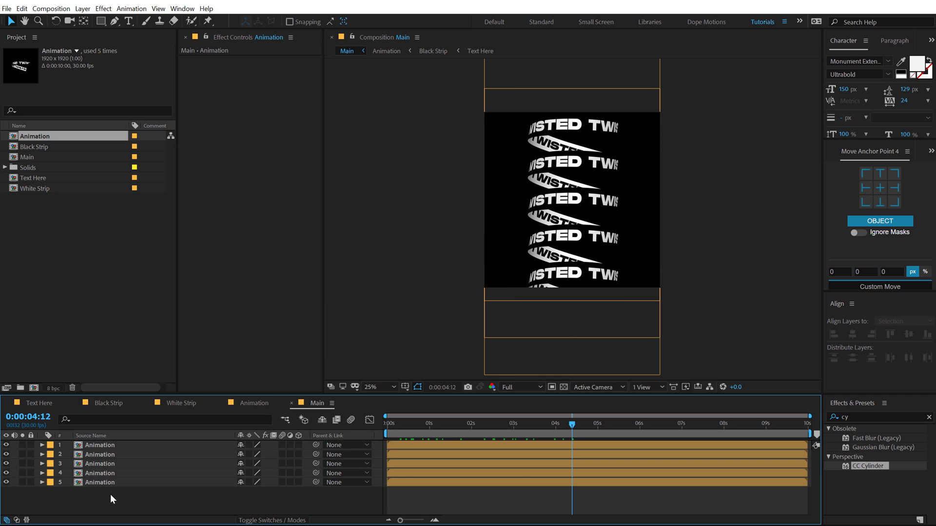
Add a new adjustment layer at the top of Main named Mesh
right_click(94, 499)
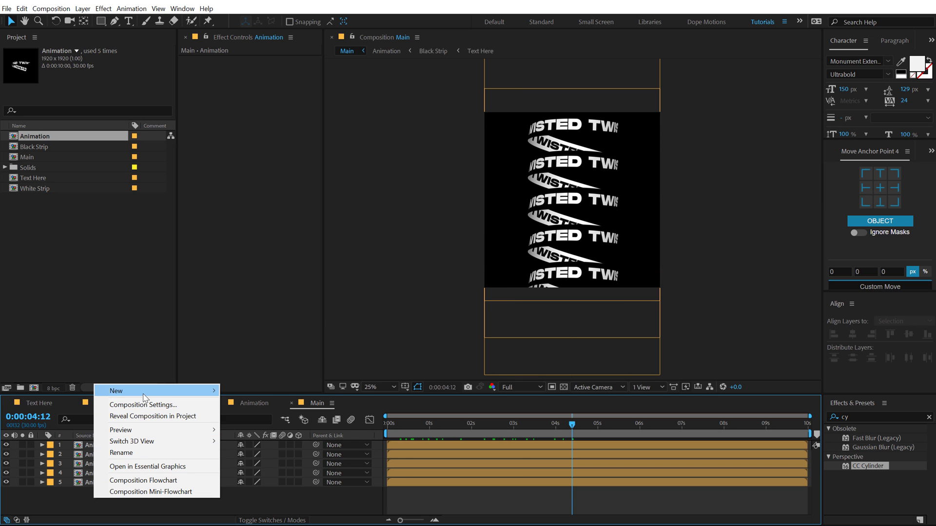
mouse_move(182, 396)
click(253, 472)
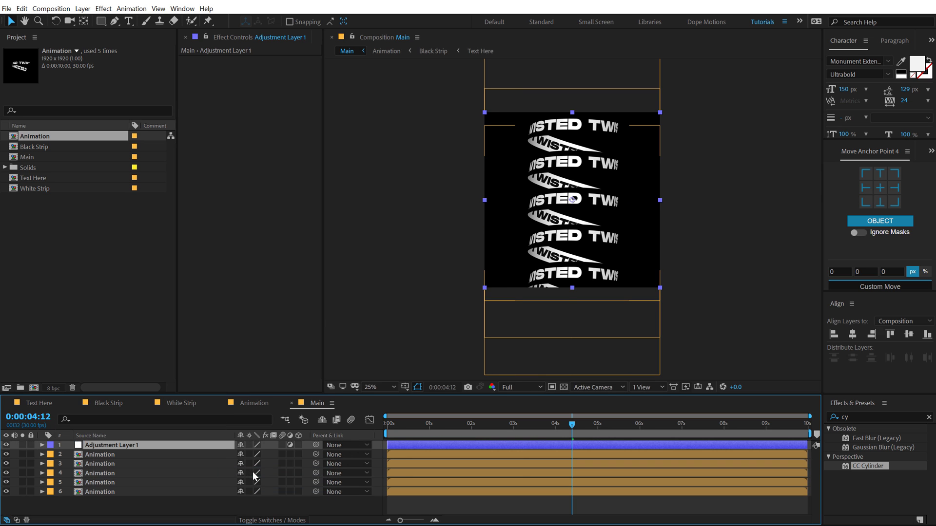
key(Return)
text(Mesh)
key(Return)
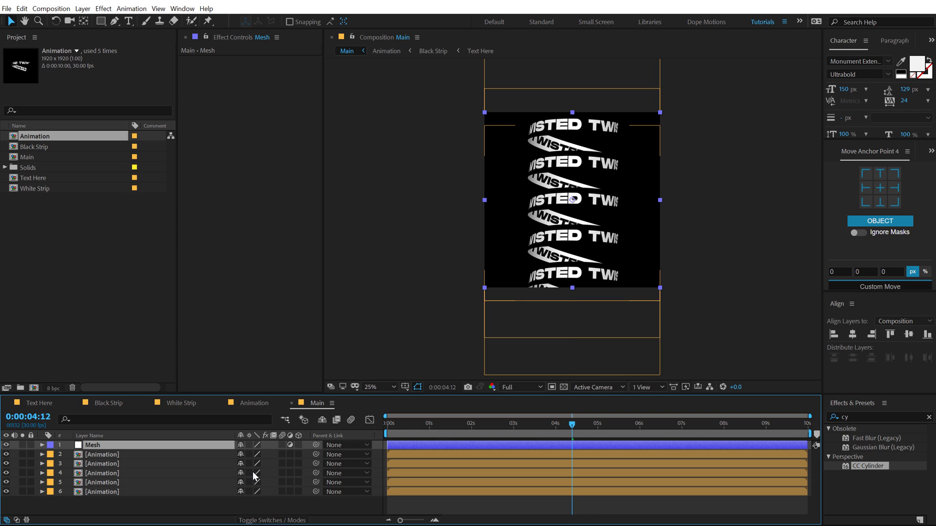
Search Effects & Presets for 'mesh' and apply Mesh Warp to the Mesh layer
click(852, 428)
click(853, 417)
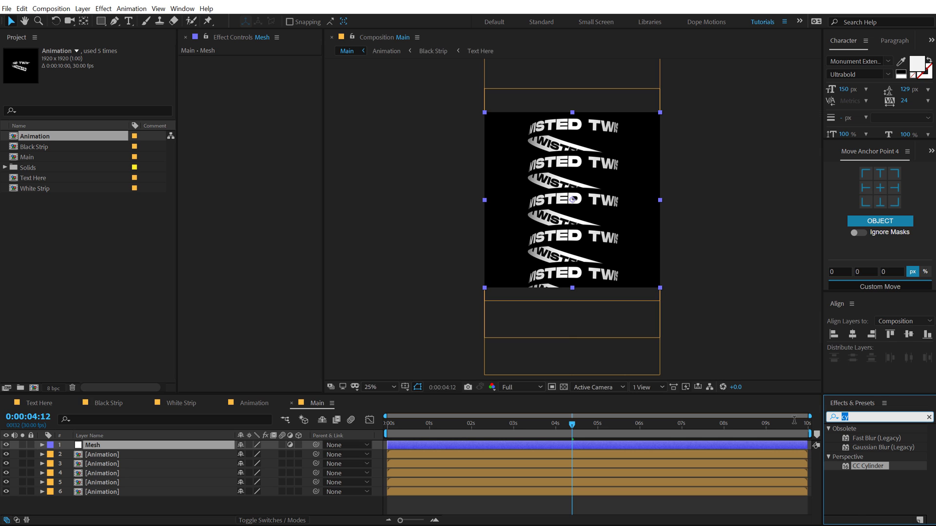
text(mesh)
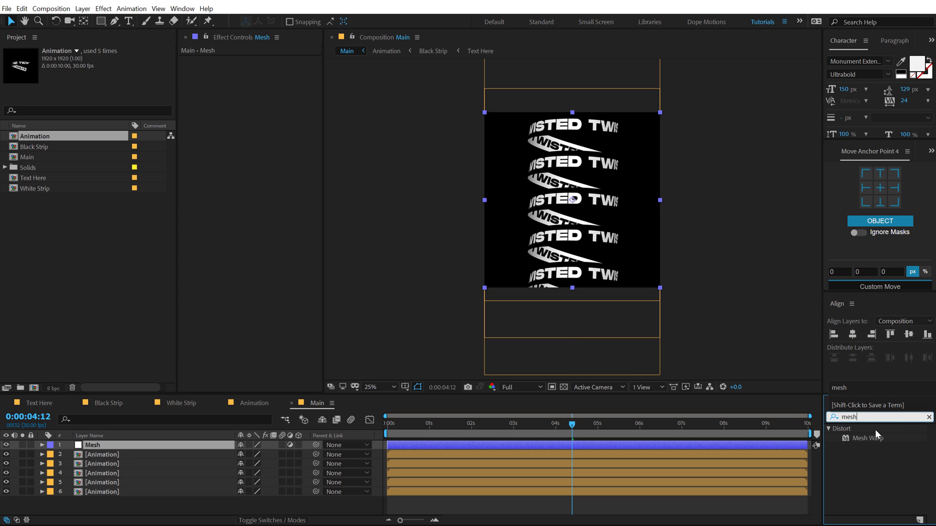
double_click(870, 438)
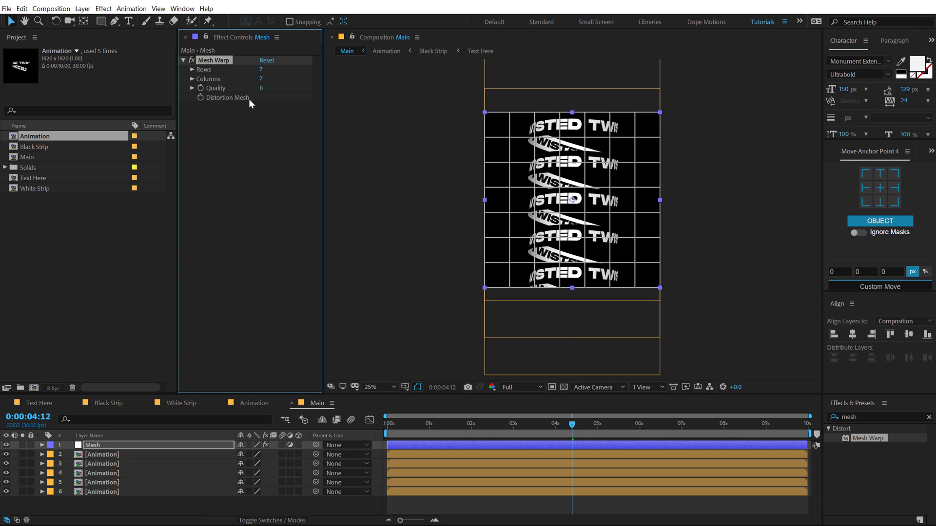
Set Mesh Warp to 1 row, 1 column and Quality 10
click(261, 69)
text(1)
key(Return)
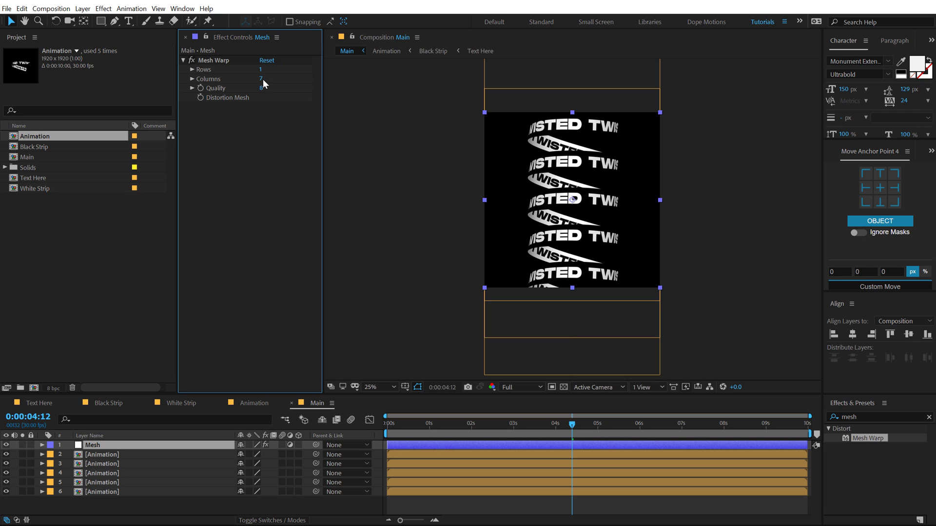
click(263, 79)
text(1)
key(Return)
click(263, 87)
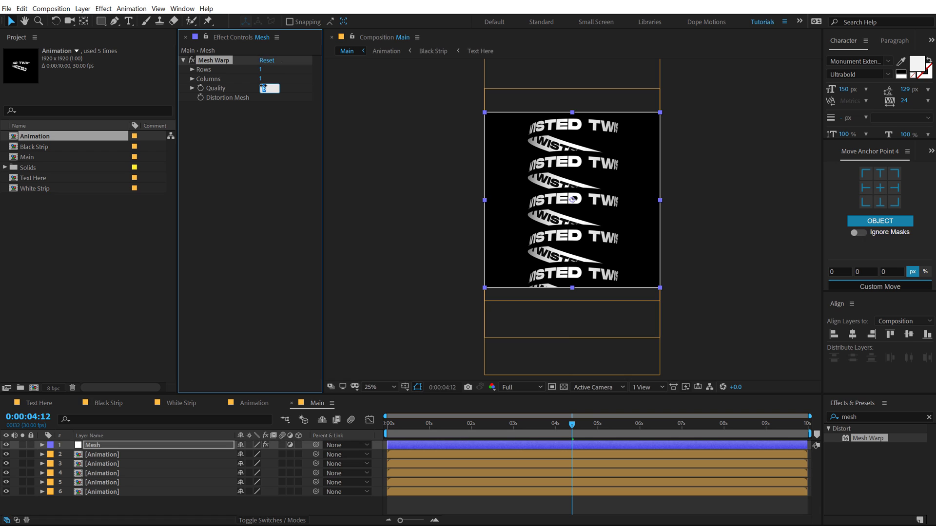
text(10)
key(Return)
Pull the Mesh Warp's bottom corners inward and its top corners outward at 50% zoom
click(212, 59)
key(period)
key(period)
key(v)
drag(467, 337, 460, 320)
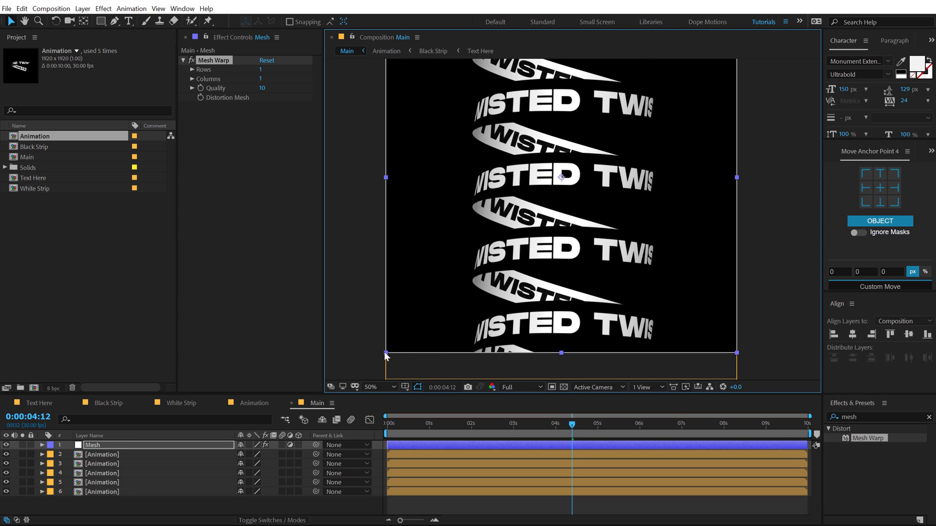
drag(388, 353, 450, 353)
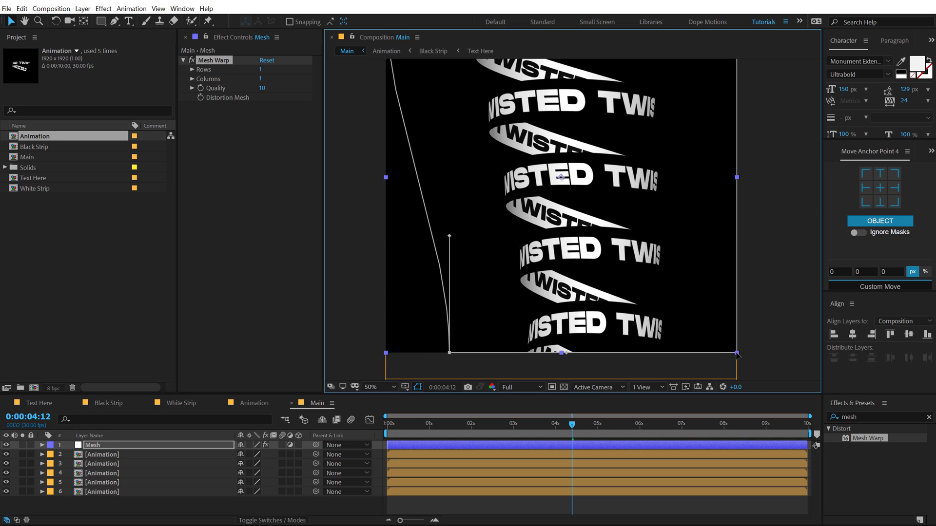
drag(736, 355, 678, 354)
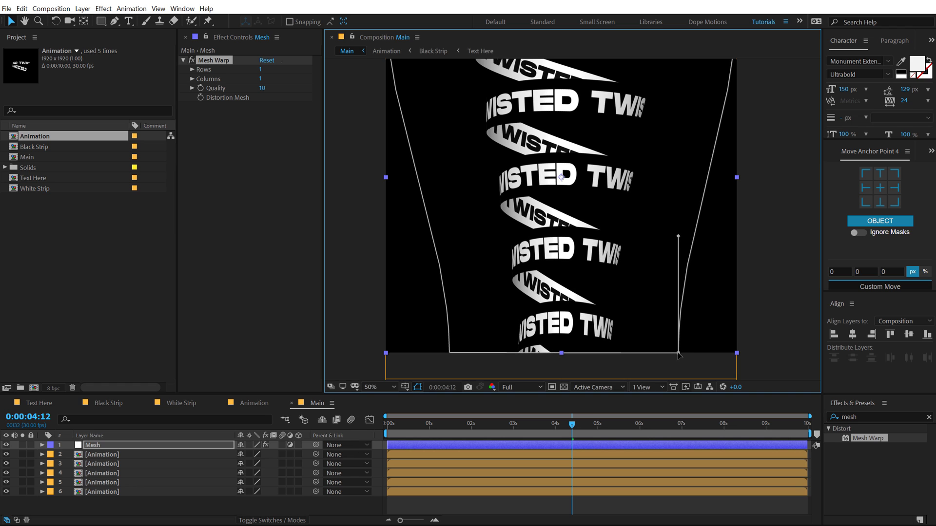
scroll(590, 256, down, 2)
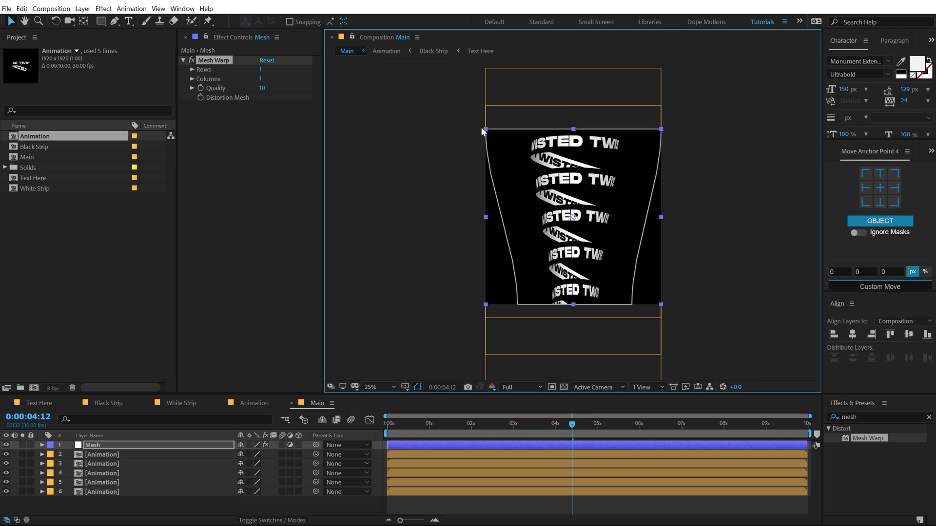
drag(483, 129, 448, 130)
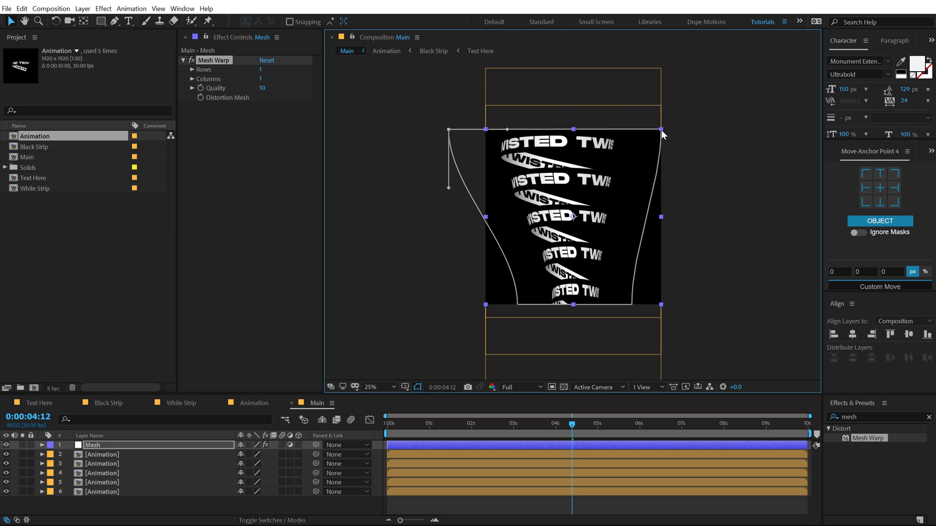
drag(662, 130, 697, 131)
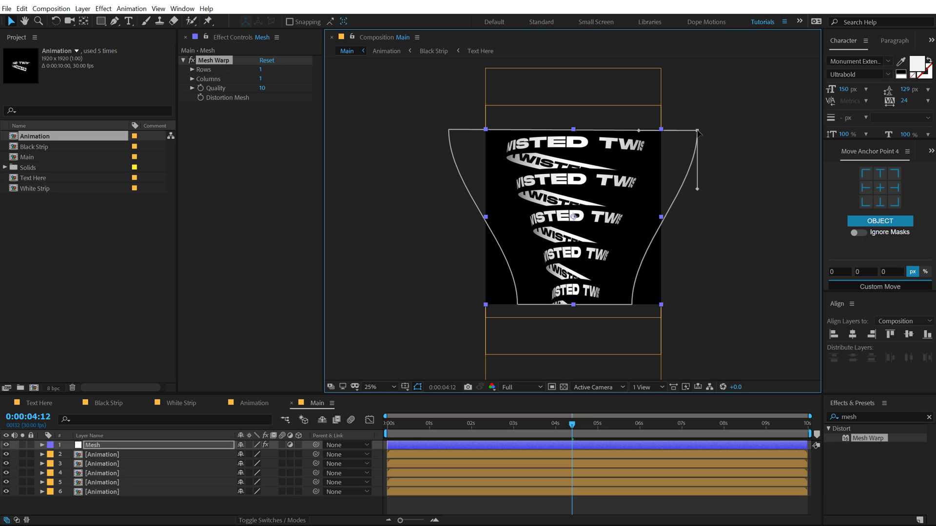
Adjust the corner tangent handles so the mesh's left and right edges run straight
click(517, 305)
drag(518, 246, 494, 246)
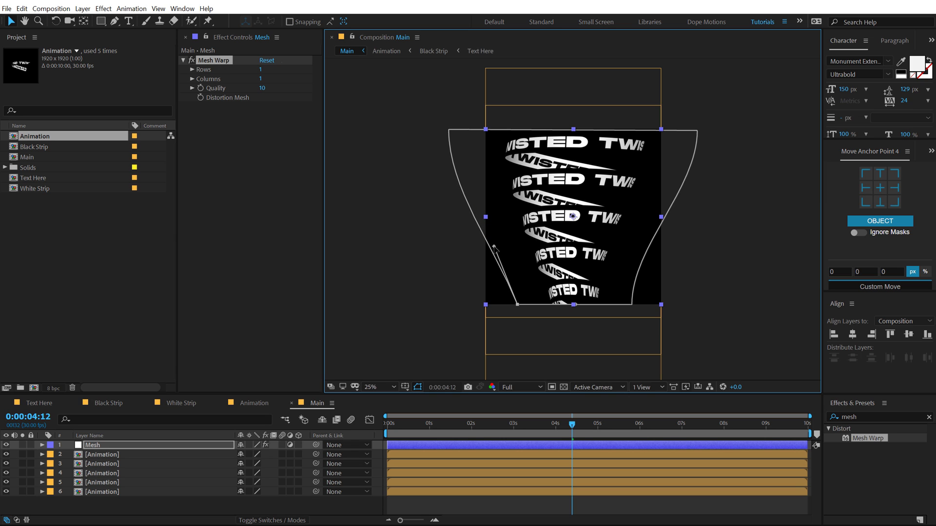
click(631, 304)
drag(632, 247, 657, 252)
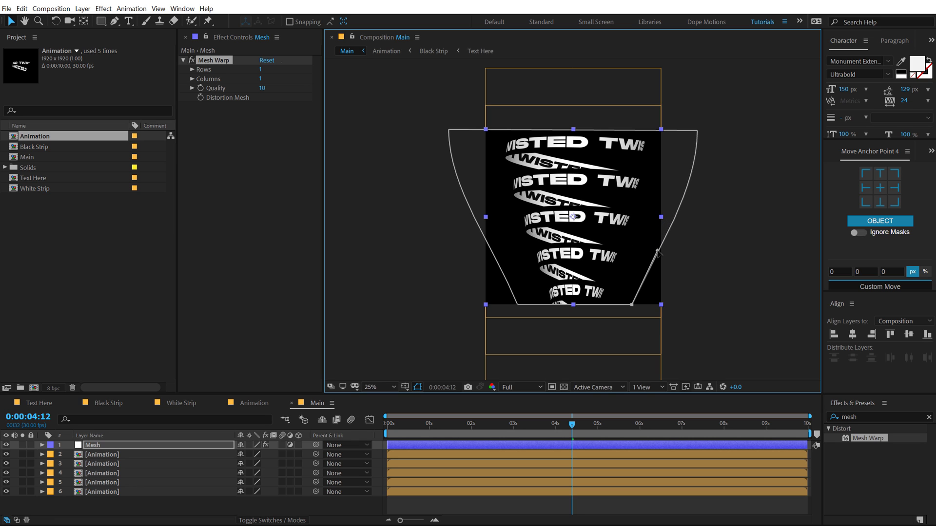
click(449, 129)
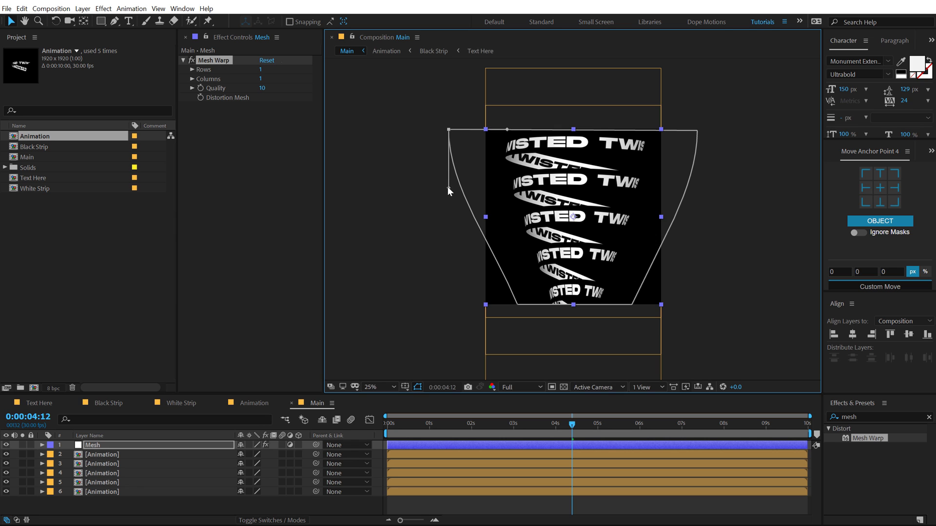
drag(448, 187, 470, 184)
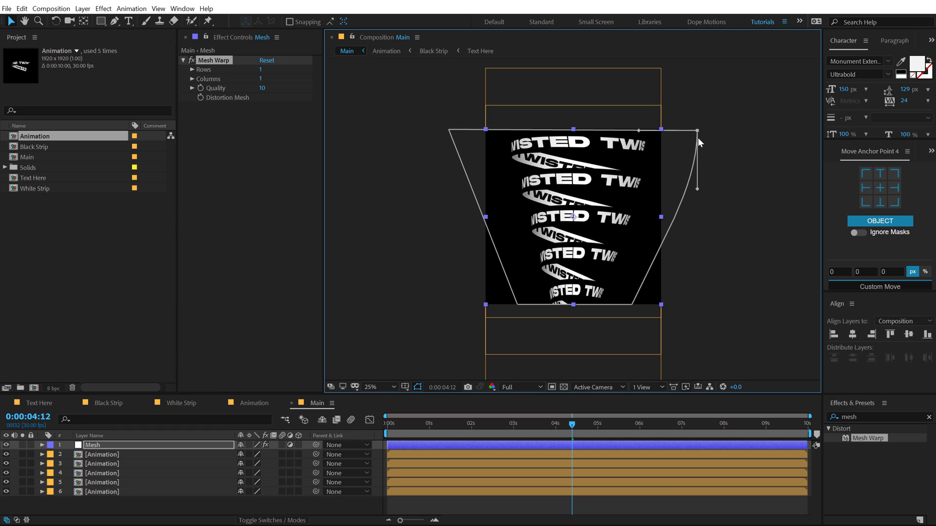
drag(696, 189, 678, 187)
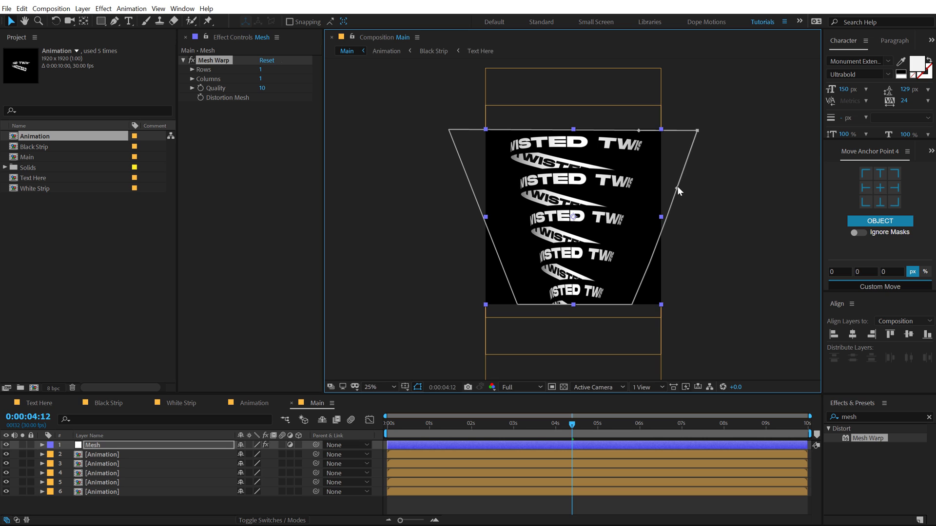
click(478, 507)
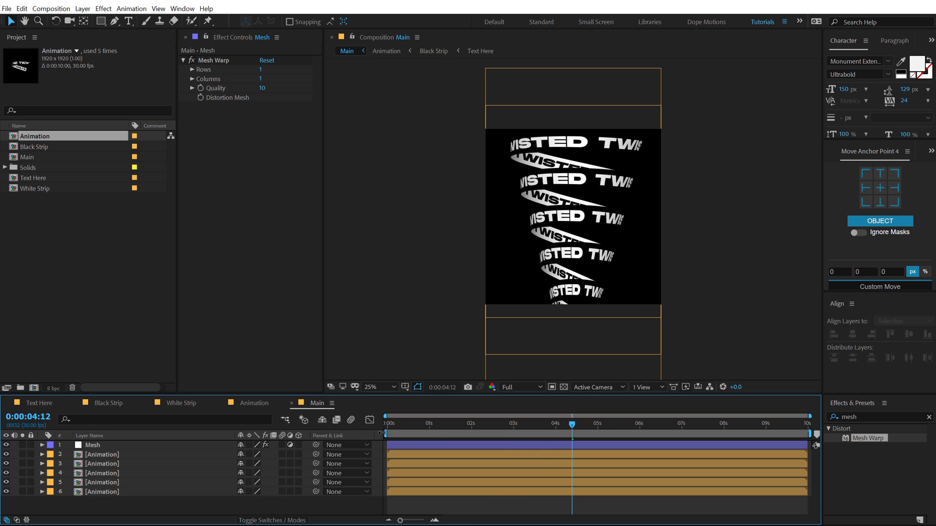
key(Home)
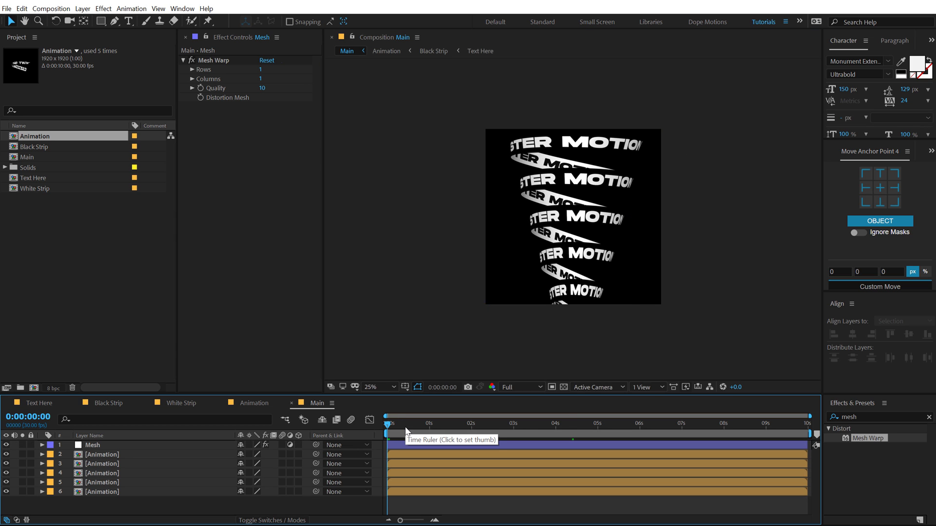
key(space)
key(space)
key(ctrl+a)
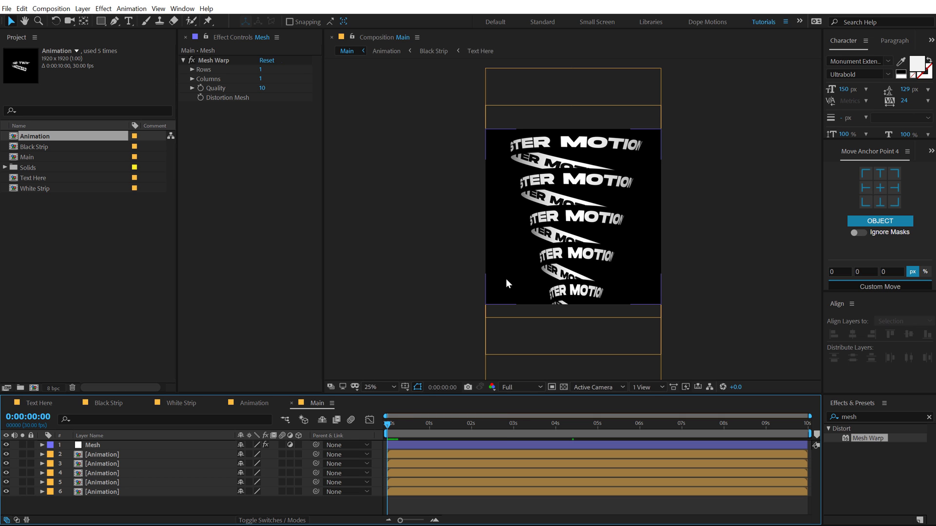
key(shift+slash)
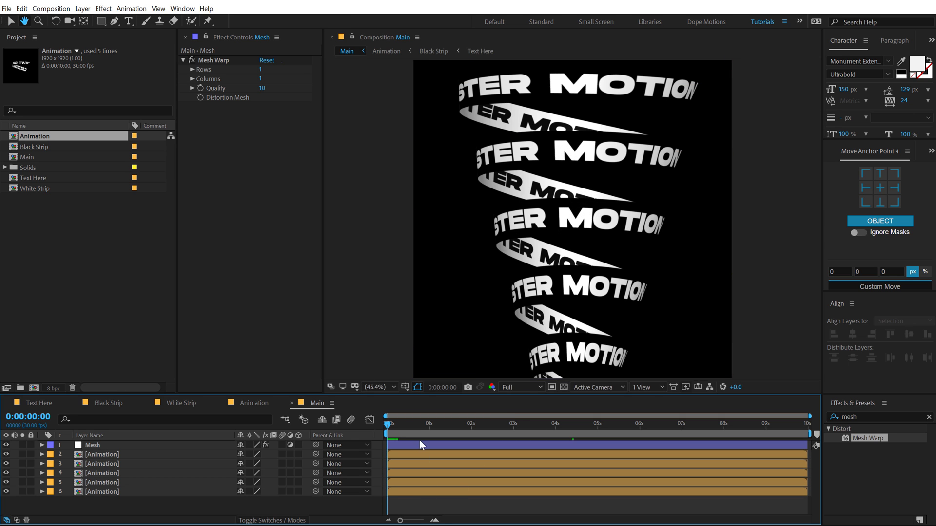
key(space)
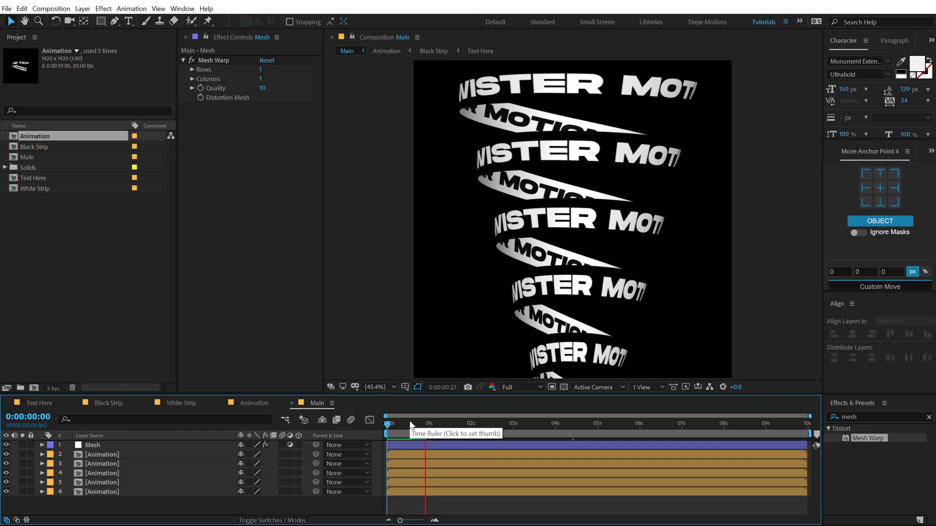
drag(441, 422, 483, 422)
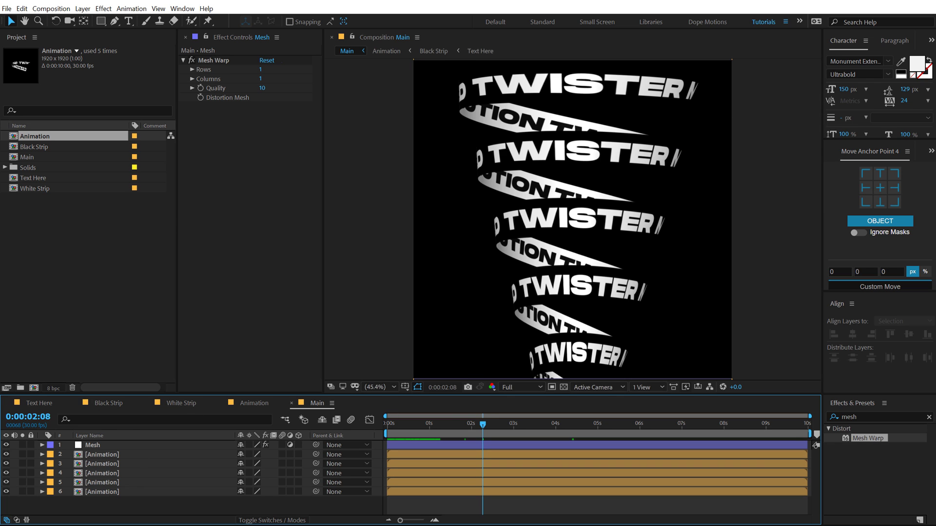
Create a new solid named 'Grid' in the Text Here composition
click(47, 401)
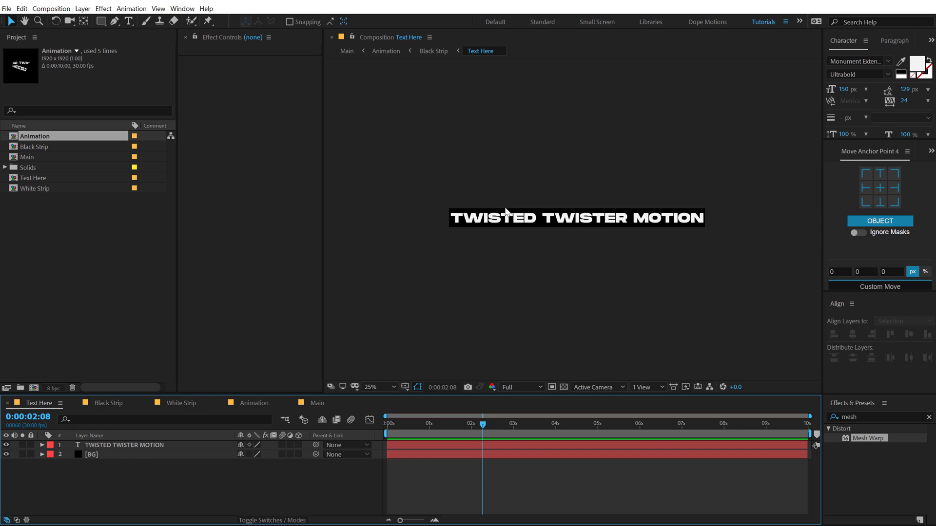
scroll(506, 211, up, 2)
scroll(507, 211, down, 1)
key(ctrl+y)
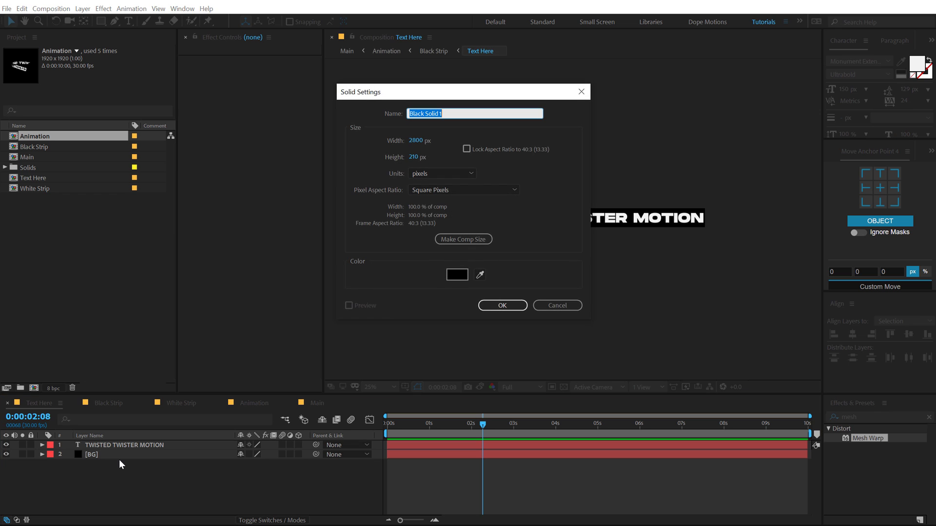
text(Grid)
key(Return)
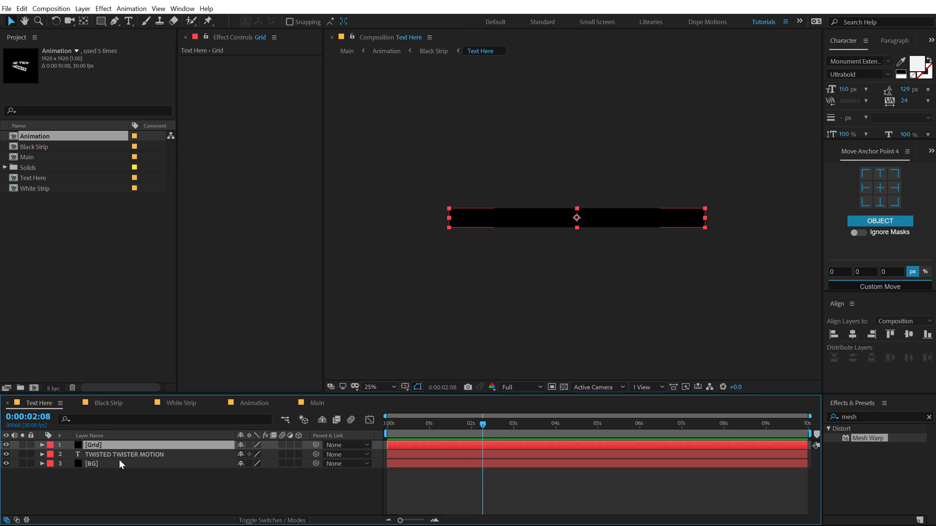
Apply the Grid effect with Border 3 and drag its corner to widen the cells
double_click(867, 416)
text(grid)
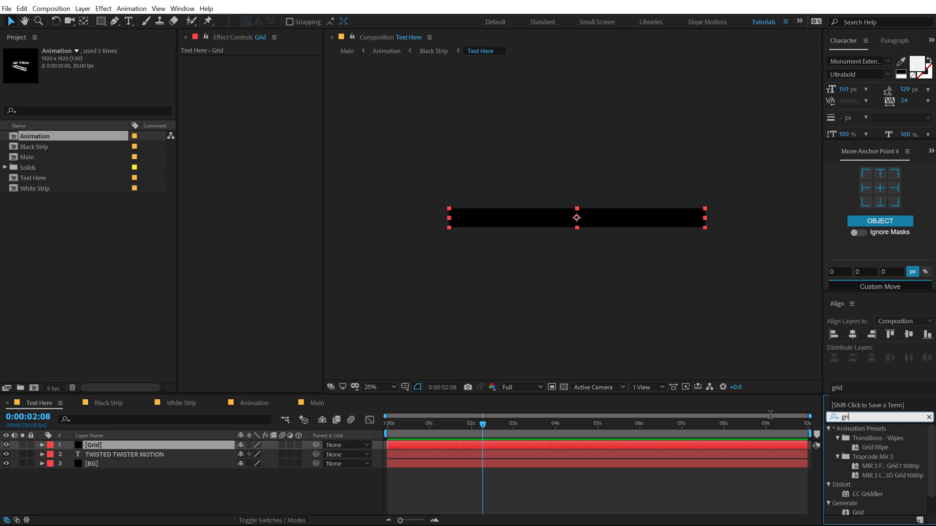
double_click(858, 513)
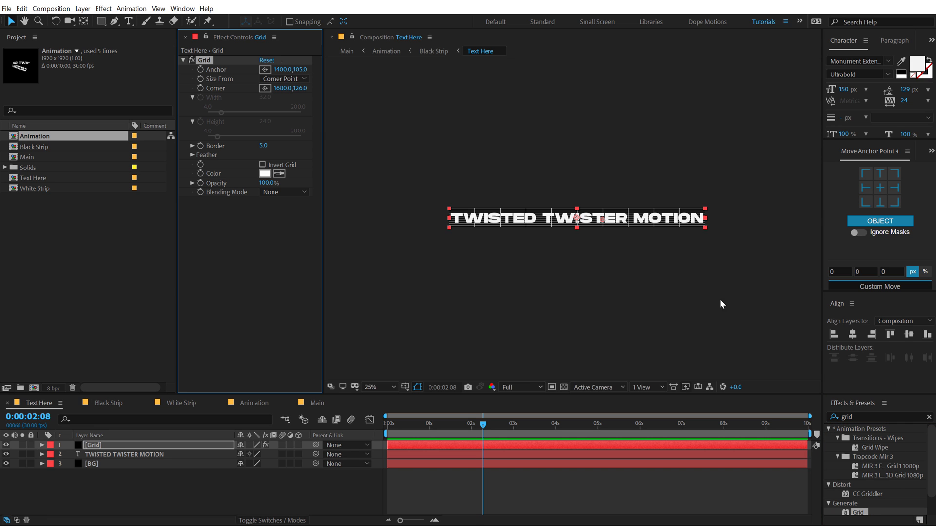
click(265, 145)
text(3)
key(Return)
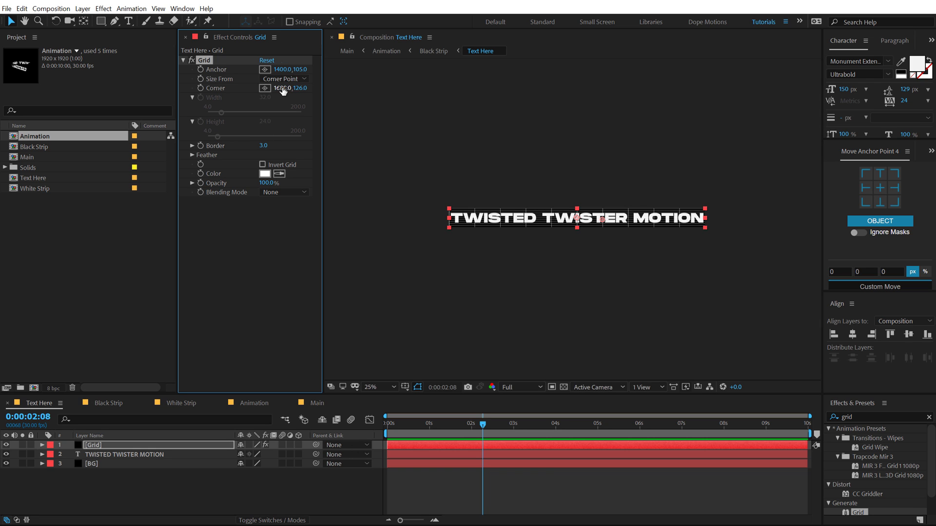
drag(282, 88, 361, 95)
key(period)
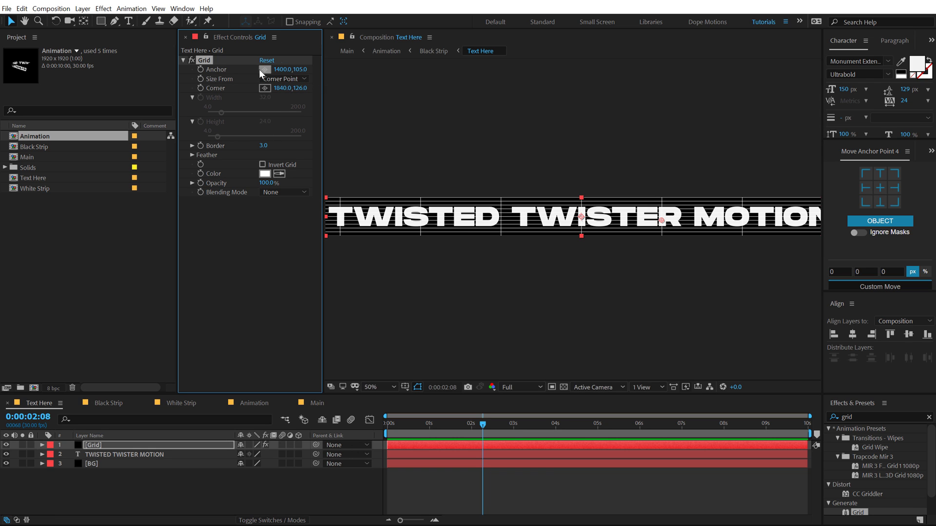
mouse_move(281, 88)
mouse_down()
mouse_move(312, 69)
mouse_move(262, 70)
mouse_move(295, 88)
mouse_move(301, 70)
mouse_move(291, 89)
mouse_up()
View the Main composition at 0:00:01:01 and 50% zoom to check the gridded text ribbons
click(317, 403)
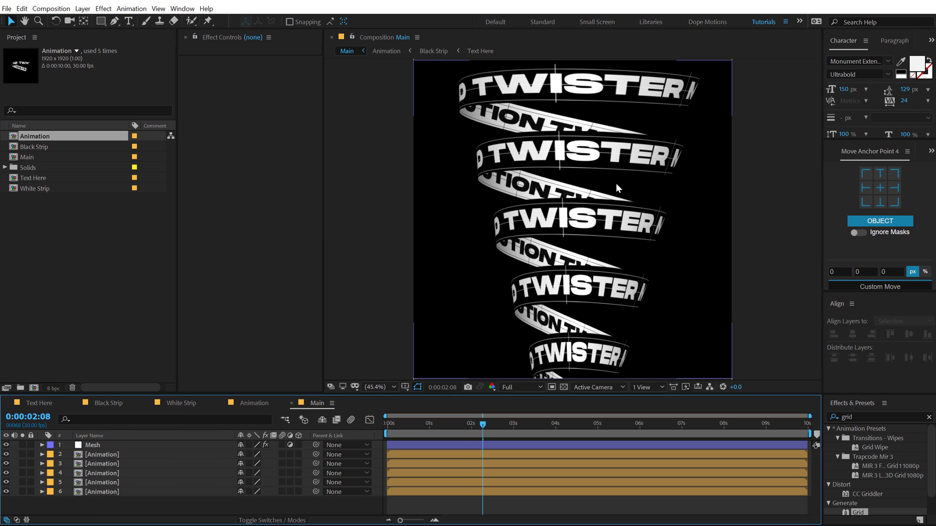
drag(415, 423, 431, 425)
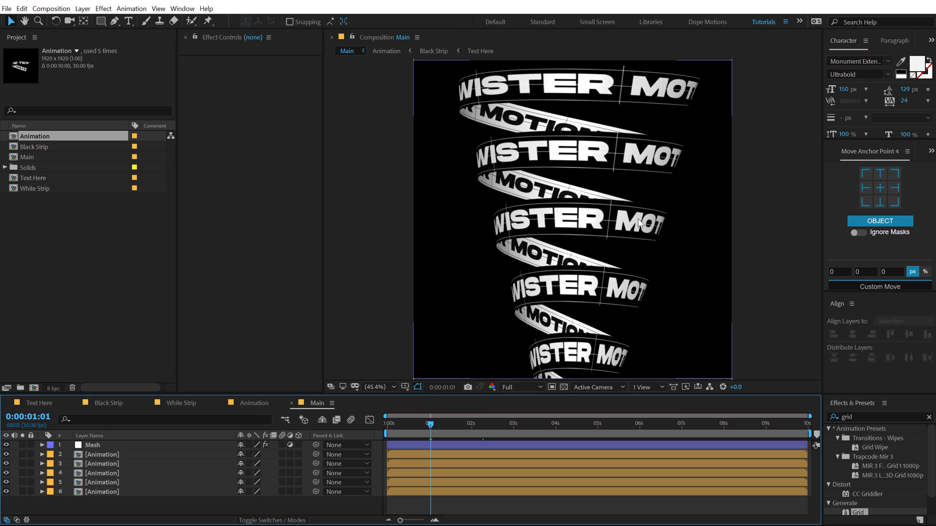
key(comma)
key(comma)
key(period)
key(period)
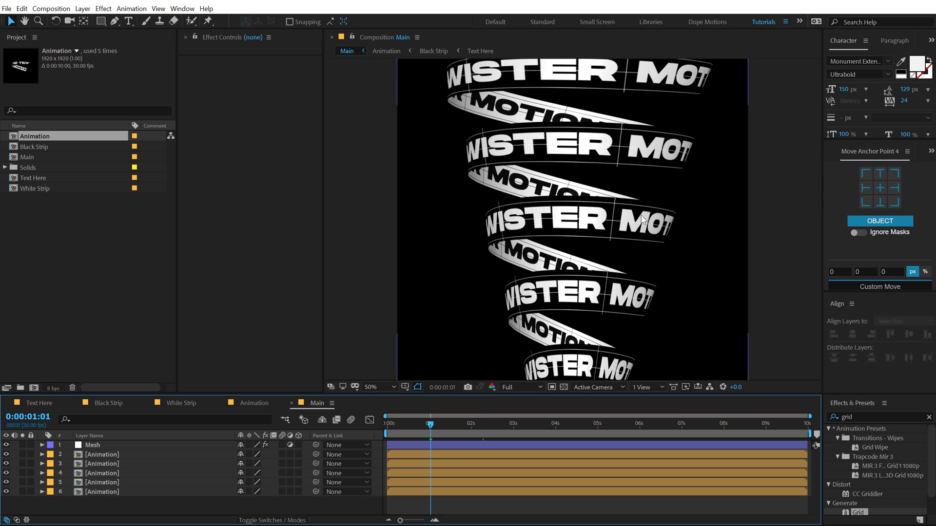